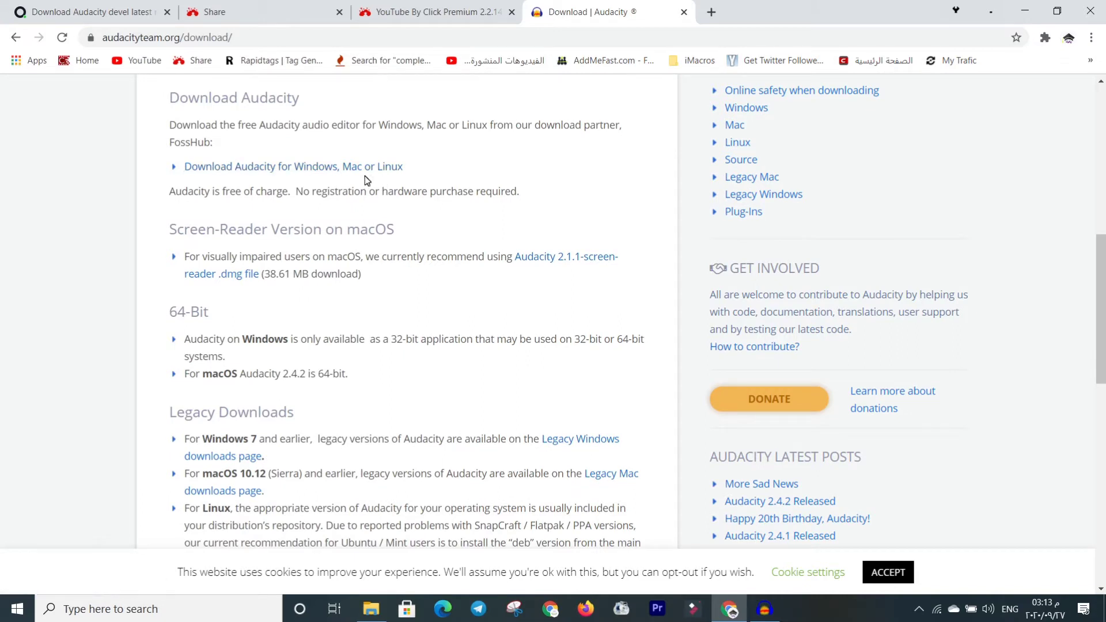
# Download the Audacity 2.4.2 Windows Installer from FossHub, opening the installer link of the Windows download page in a new tab
pyautogui.moveTo(1100, 262); pyautogui.dragTo(1104, 121)
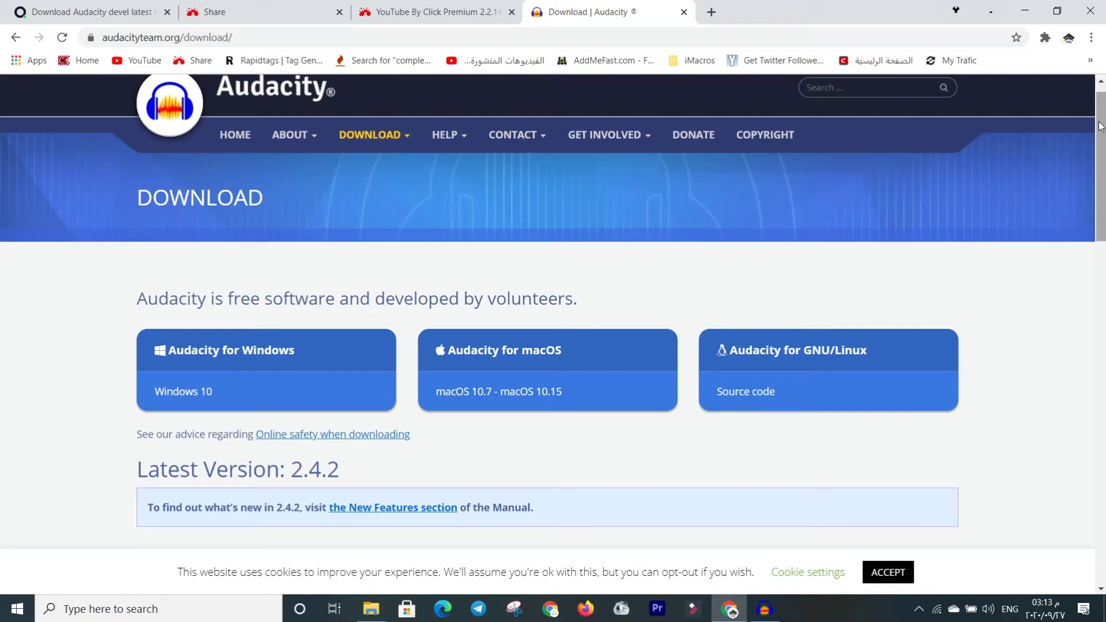
pyautogui.click(200, 365)
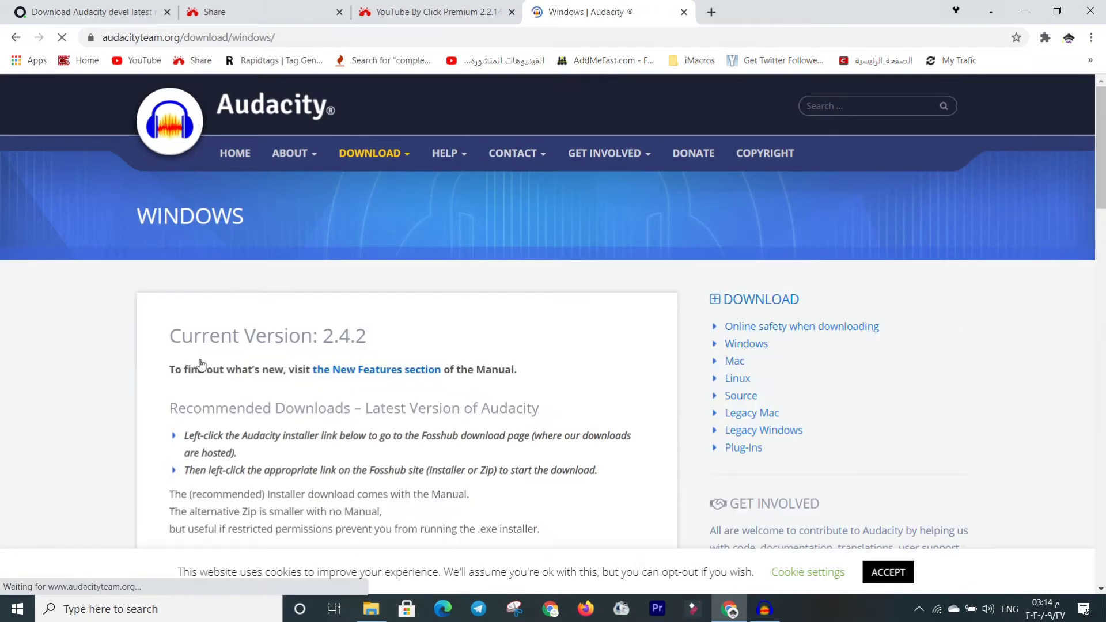
pyautogui.scroll(-5, 1, 108)
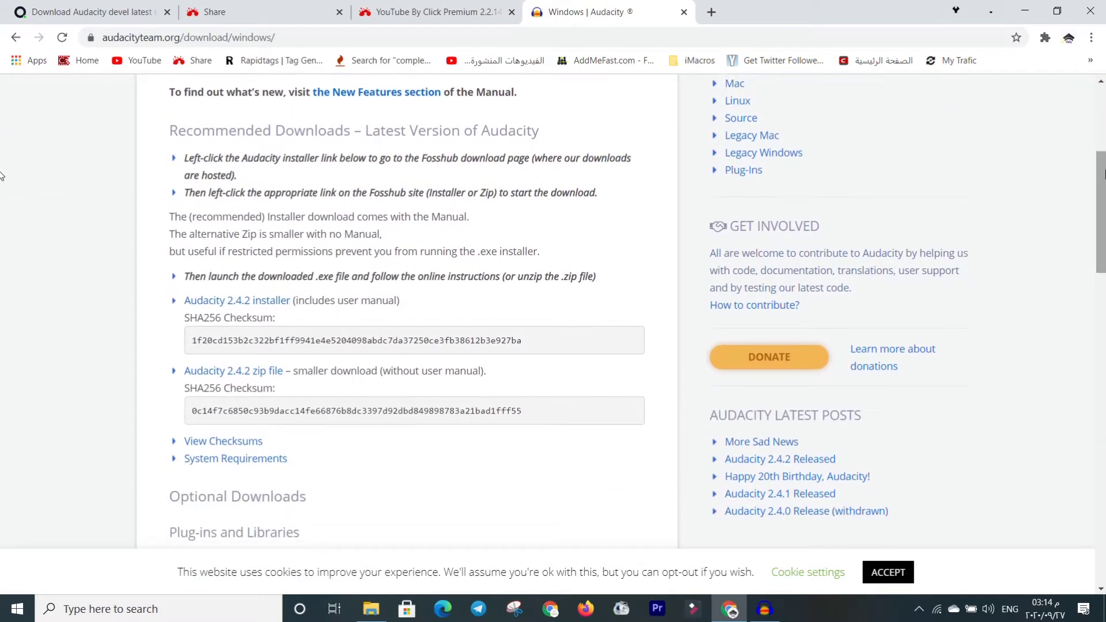
pyautogui.rightClick(201, 302)
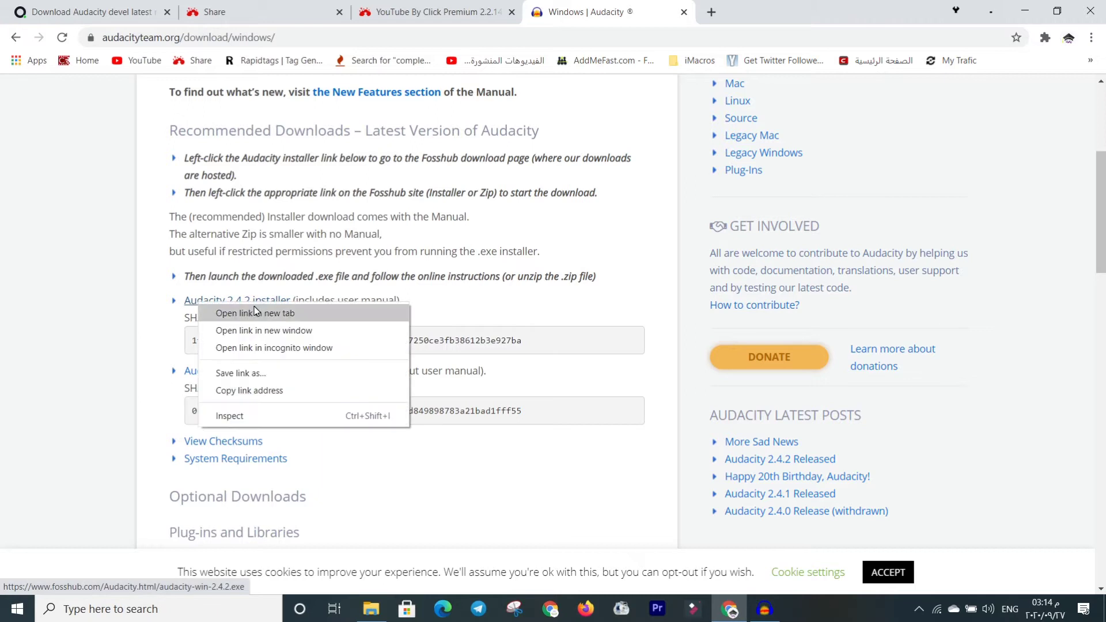
pyautogui.click(254, 310)
pyautogui.click(804, 14)
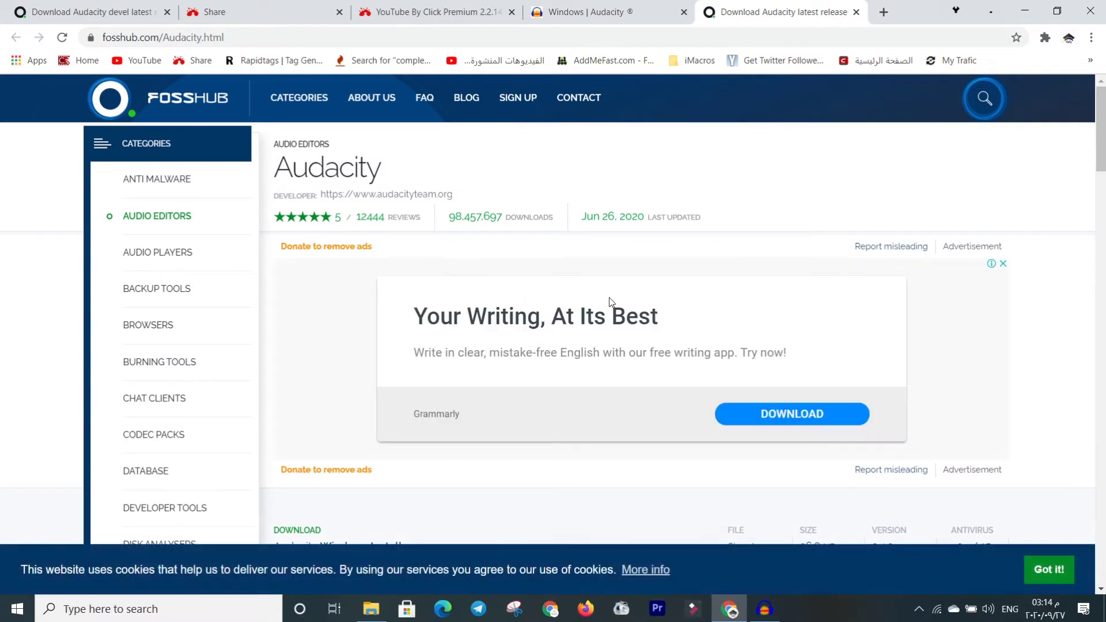
pyautogui.scroll(-4, 521, 321)
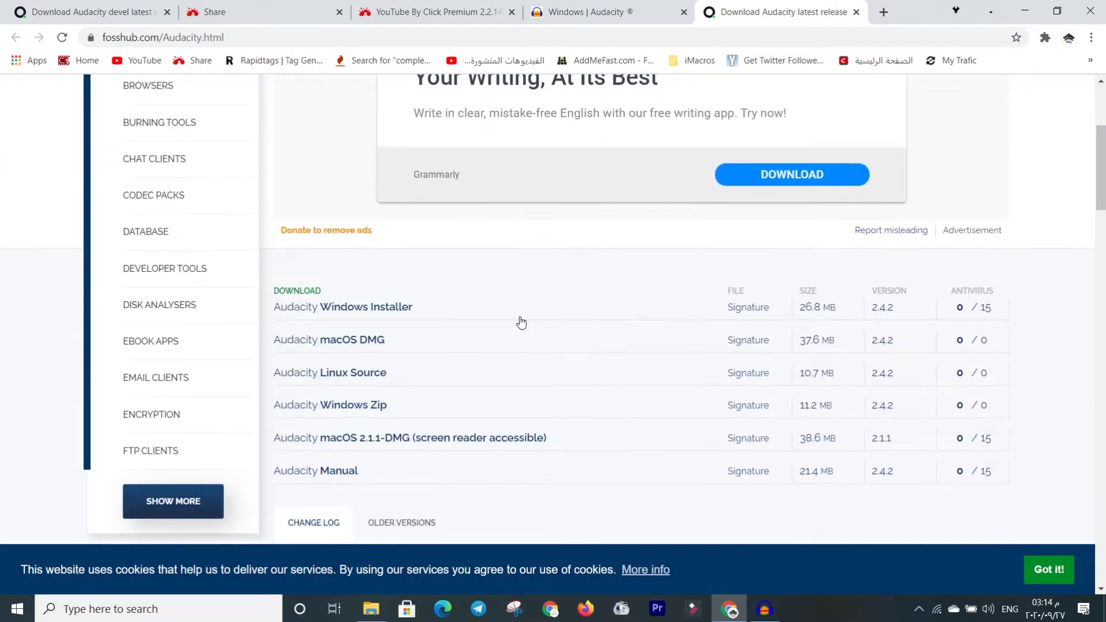
pyautogui.click(353, 308)
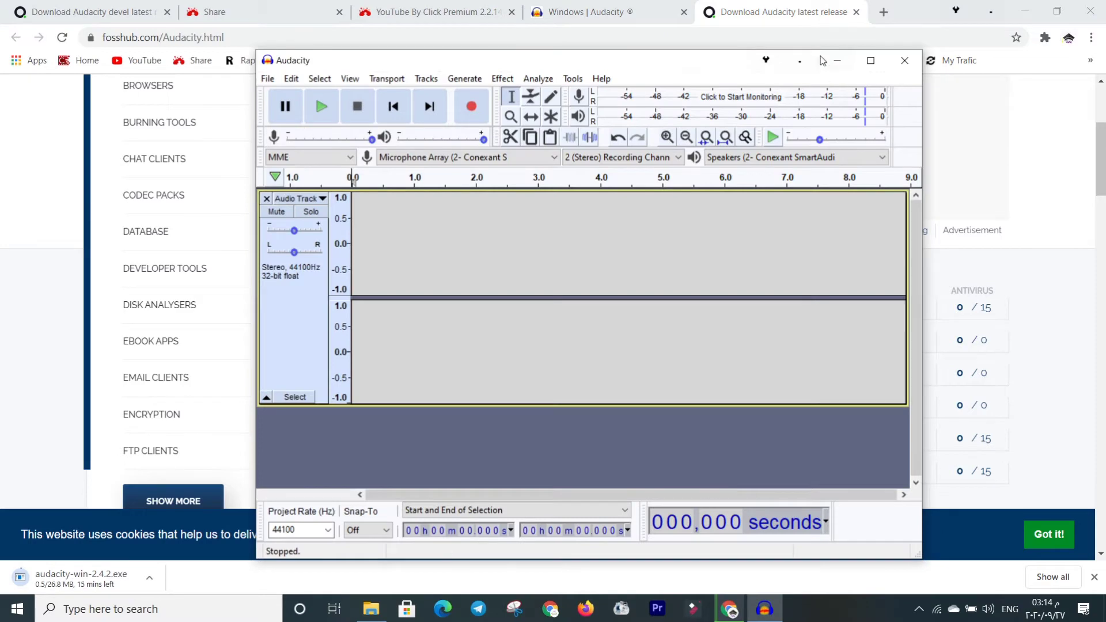
# Switch to Audacity in a maximized window and record about 11 seconds of microphone audio into the empty stereo track
pyautogui.click(869, 60)
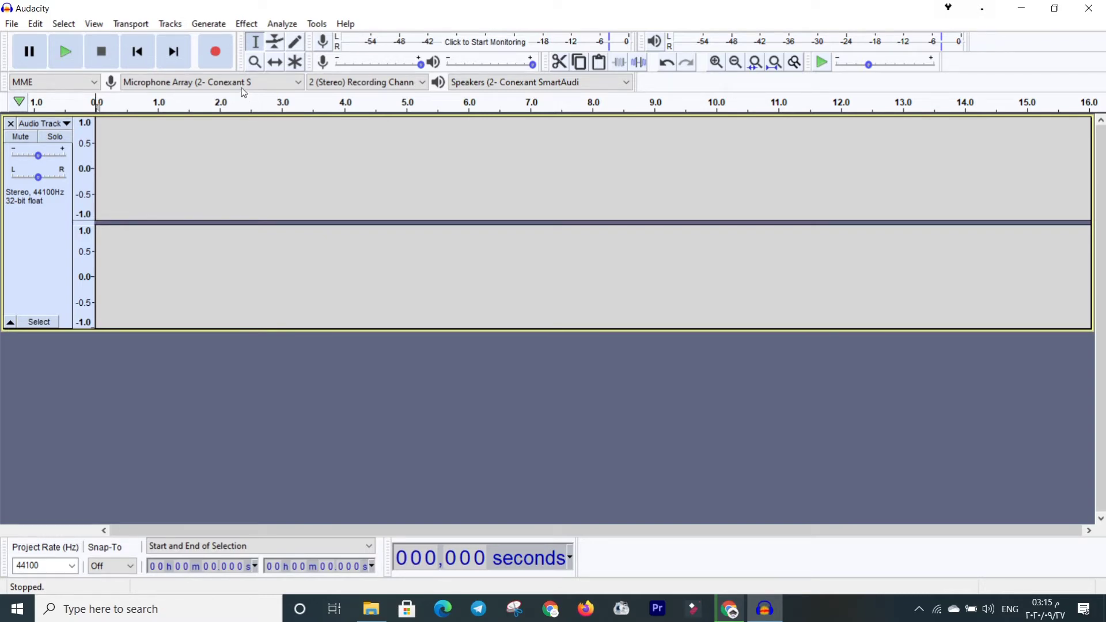
pyautogui.click(218, 55)
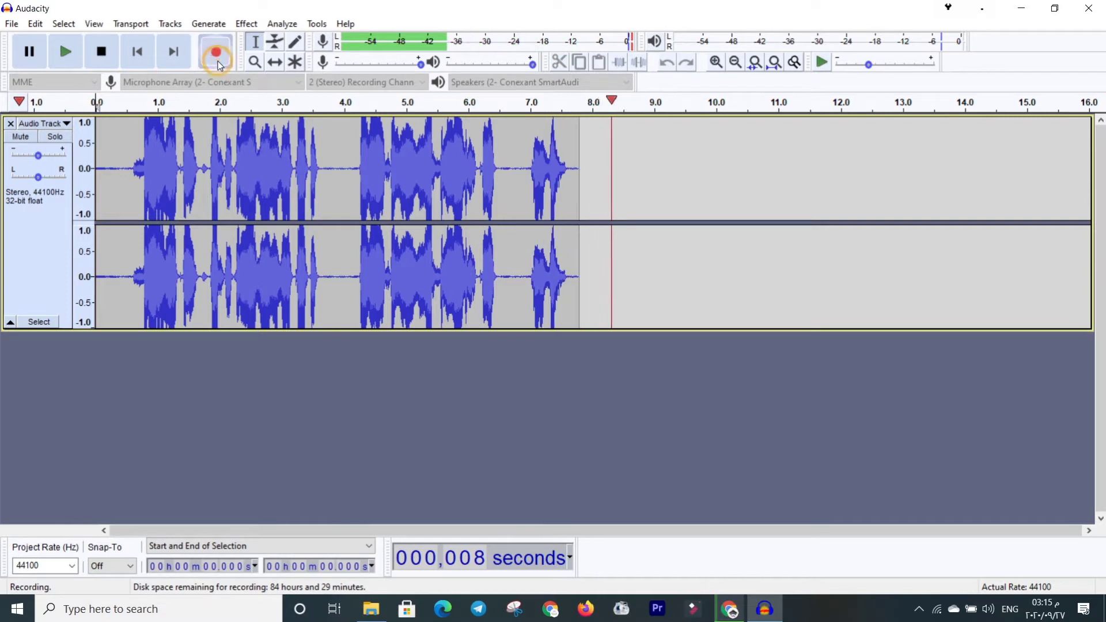
pyautogui.click(30, 52)
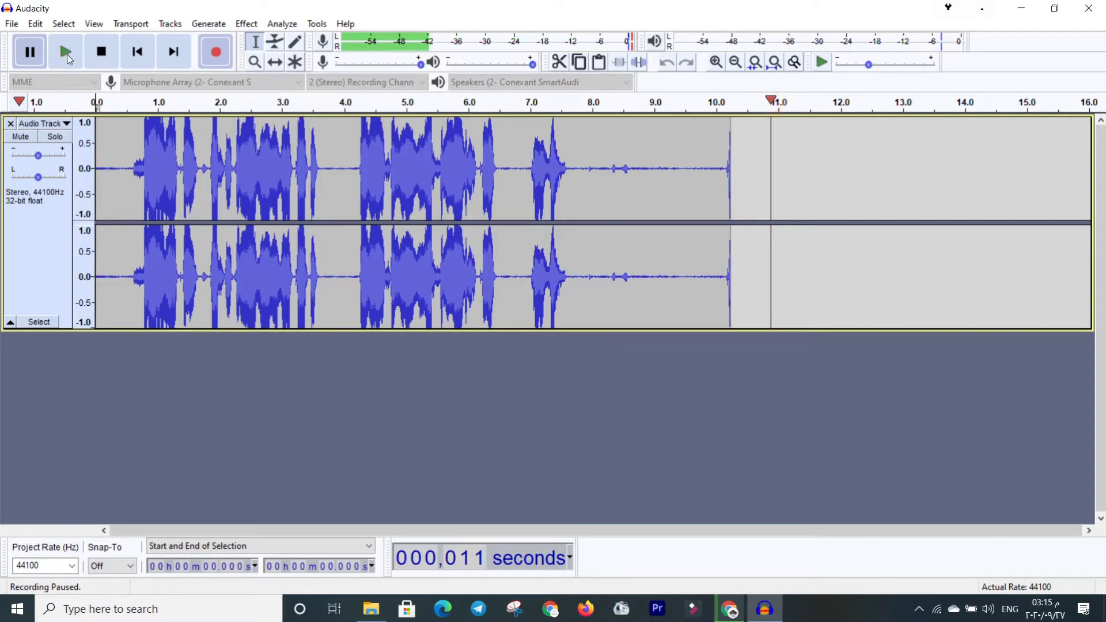
pyautogui.click(101, 53)
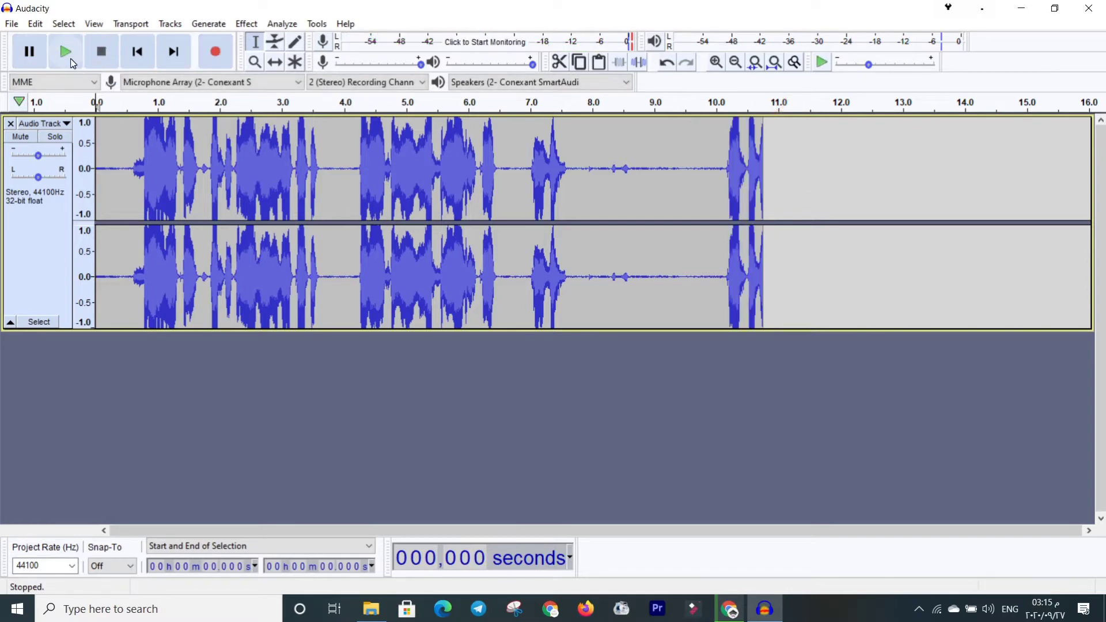
# Play back the recording from the start several times and pause it at about 3 seconds
pyautogui.click(70, 57)
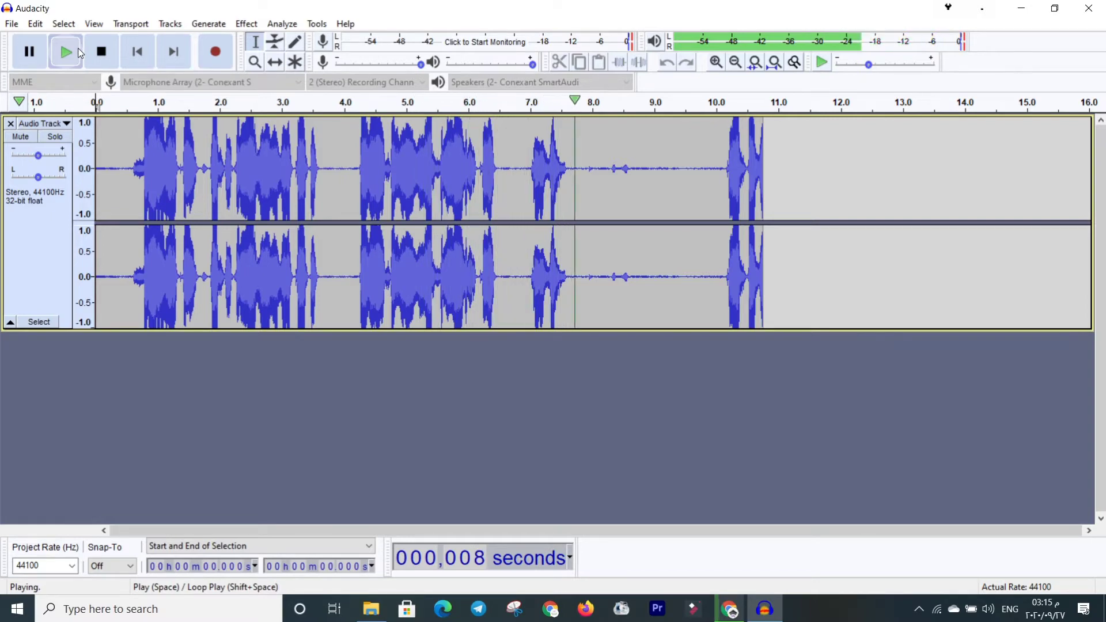
pyautogui.click(79, 51)
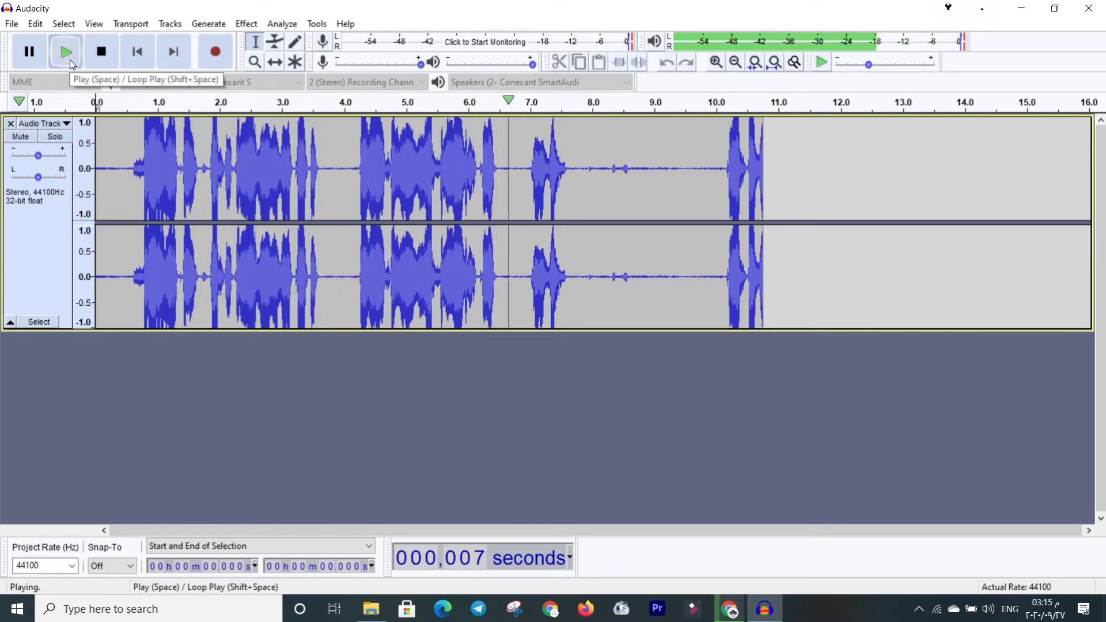
pyautogui.click(70, 60)
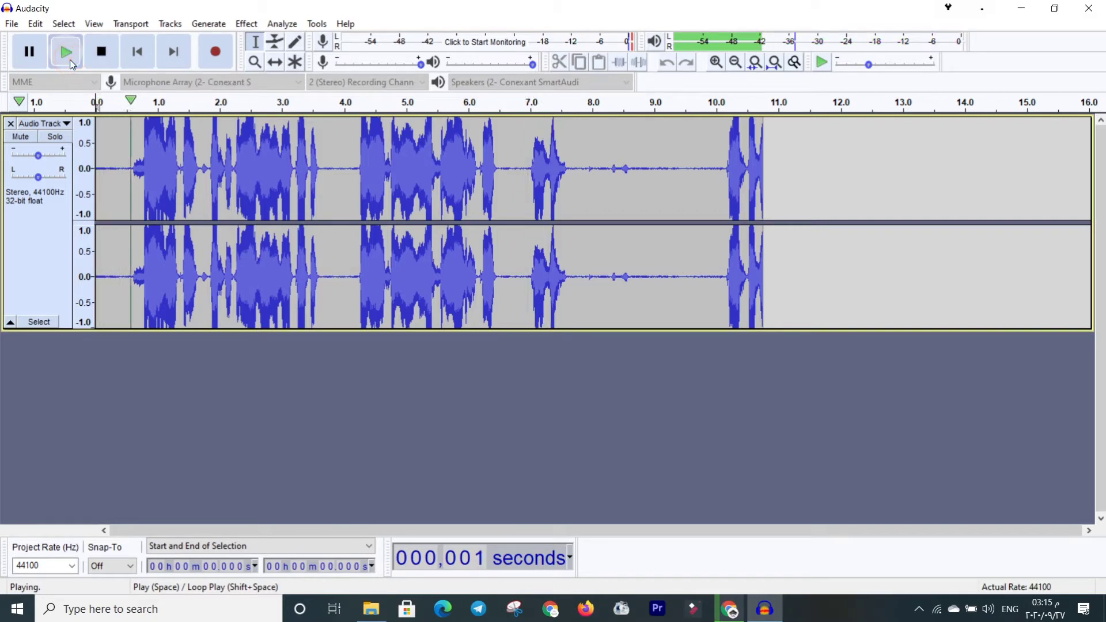
pyautogui.click(37, 58)
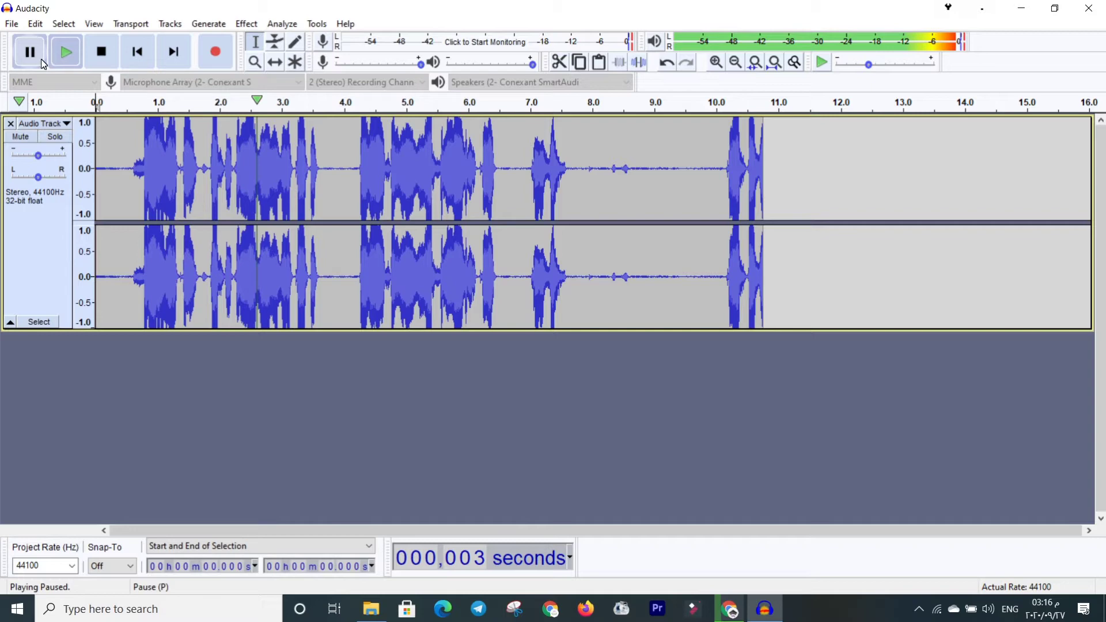
# Select the audio from about 0.93 to 2.90 seconds and zoom in on the waveform around 4.4 seconds
pyautogui.click(125, 167)
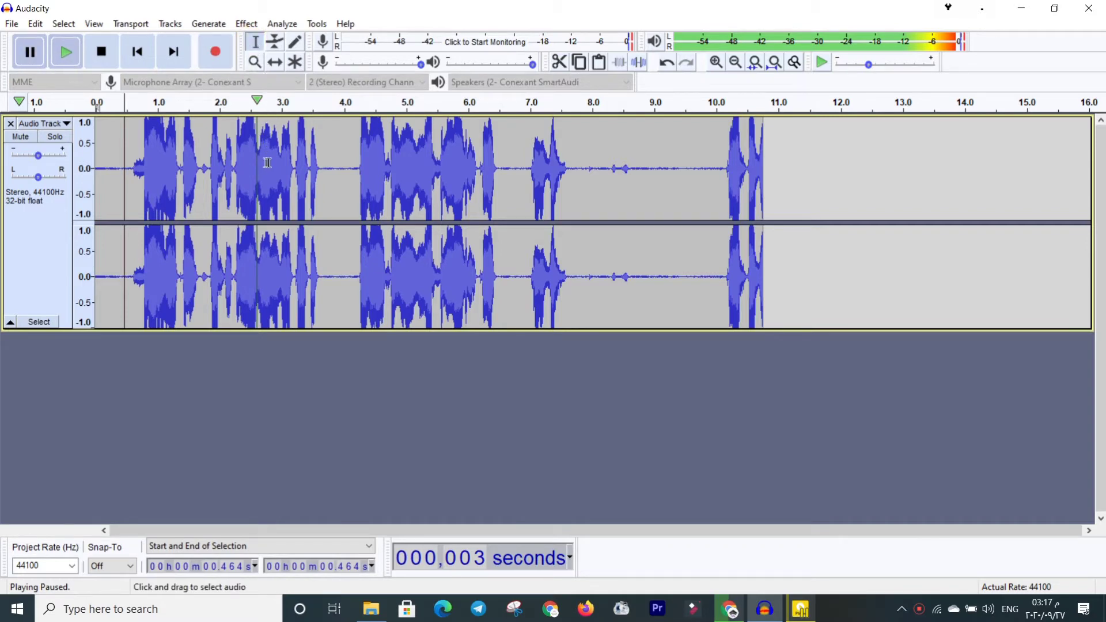
pyautogui.moveTo(277, 162); pyautogui.dragTo(154, 178)
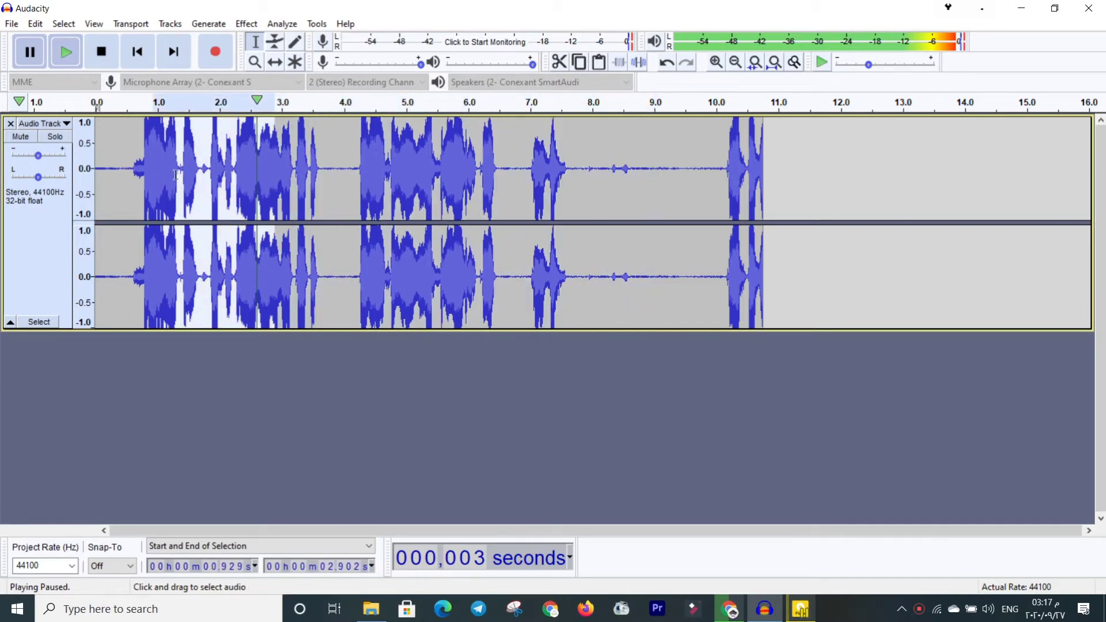
pyautogui.click(254, 61)
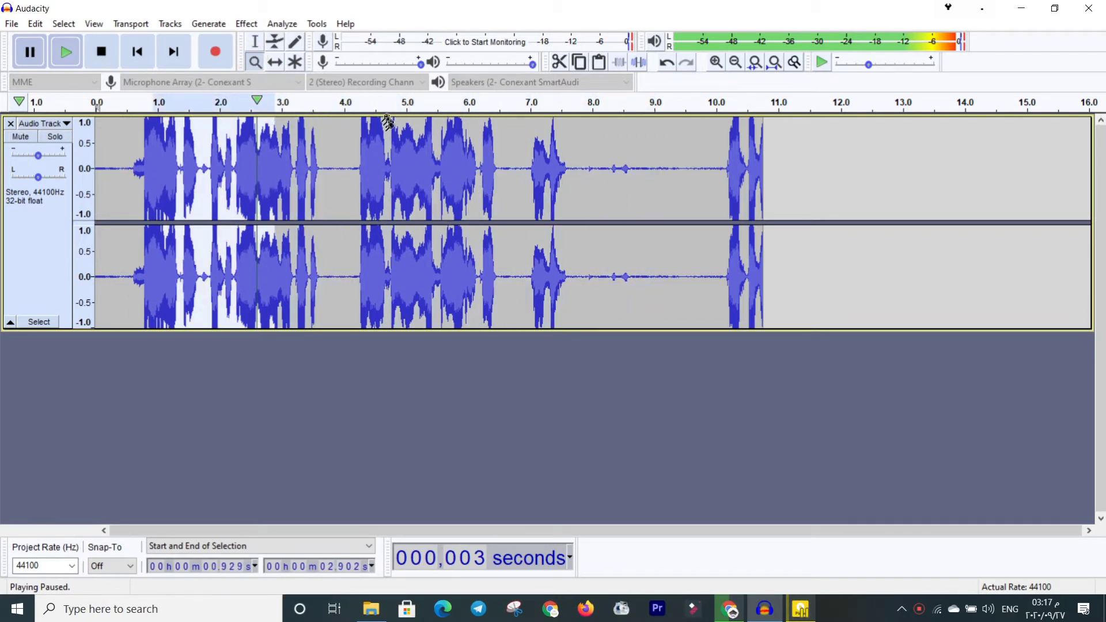
pyautogui.click(370, 160)
pyautogui.click(370, 160)
pyautogui.click(371, 160)
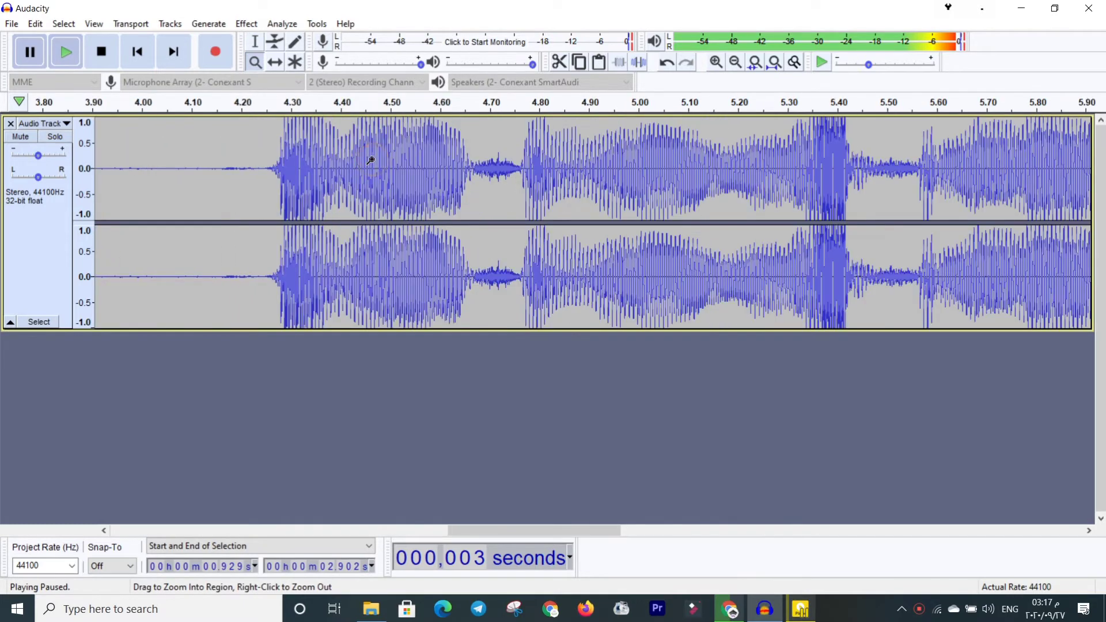
pyautogui.click(370, 160)
# Try the Time Shift and zoom tools, and zoom the timeline back out until the whole recording fits
pyautogui.click(275, 62)
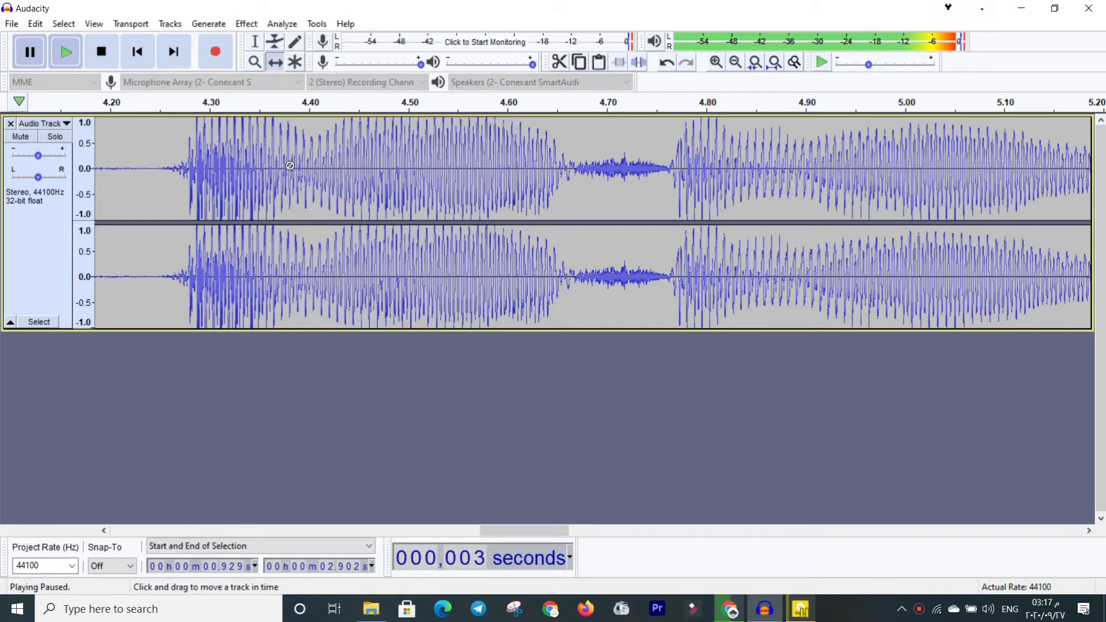
pyautogui.click(254, 60)
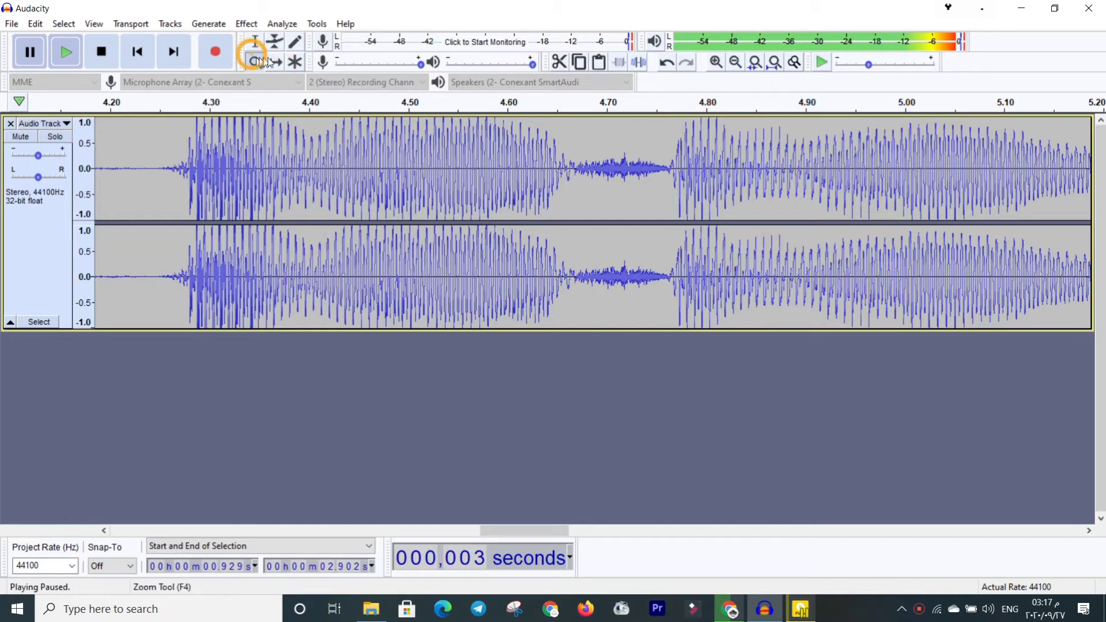
pyautogui.click(732, 64)
pyautogui.click(732, 63)
pyautogui.click(730, 66)
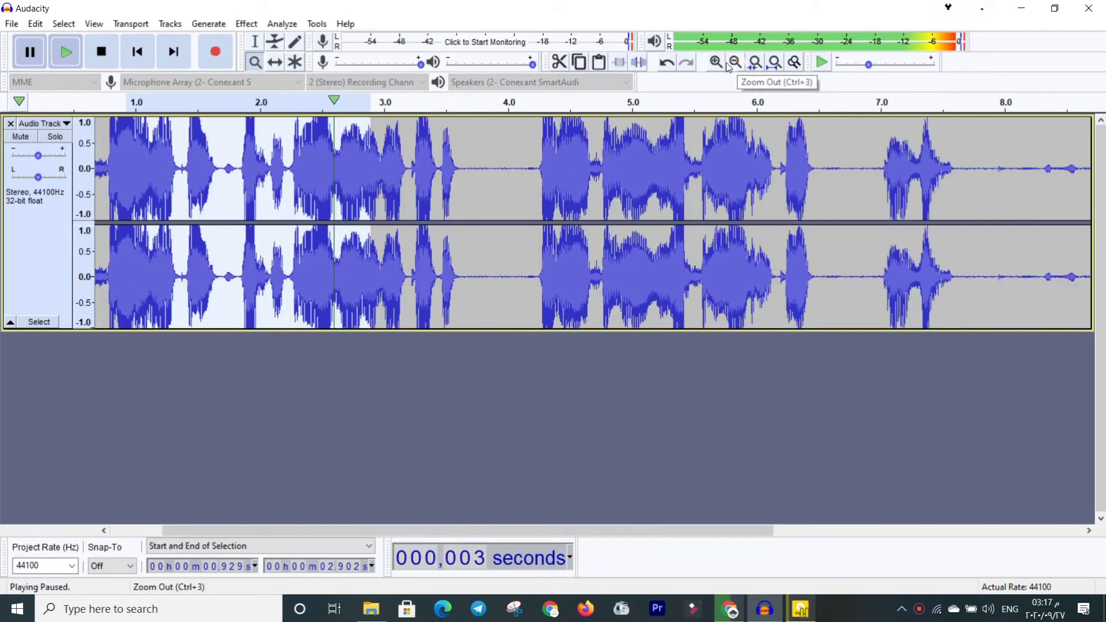
pyautogui.click(716, 62)
pyautogui.click(716, 63)
pyautogui.click(732, 63)
pyautogui.click(732, 63)
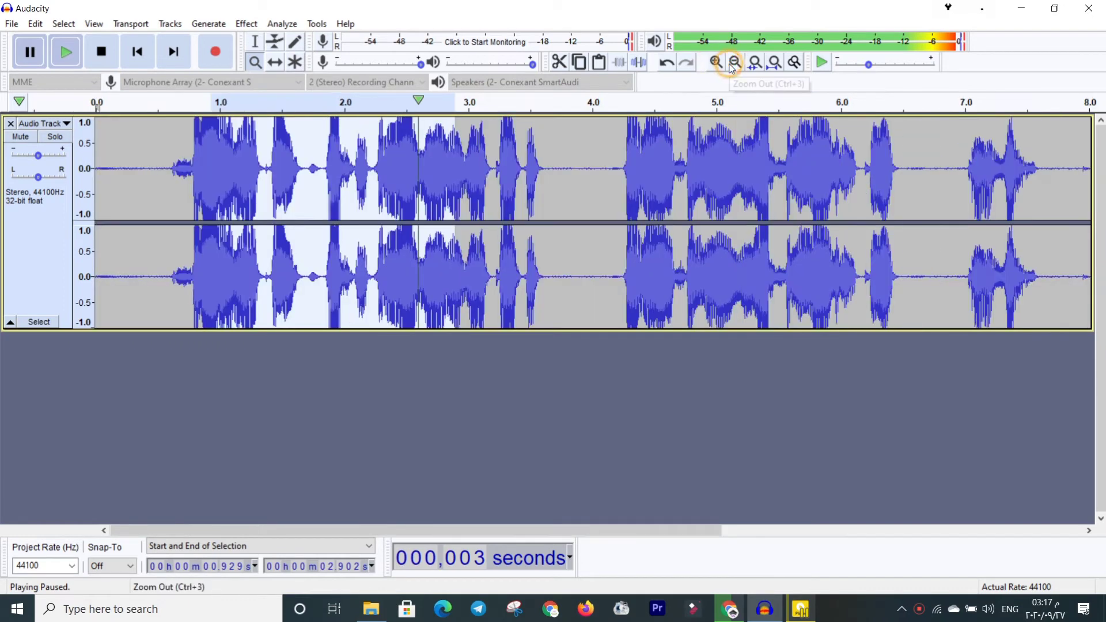
pyautogui.click(733, 65)
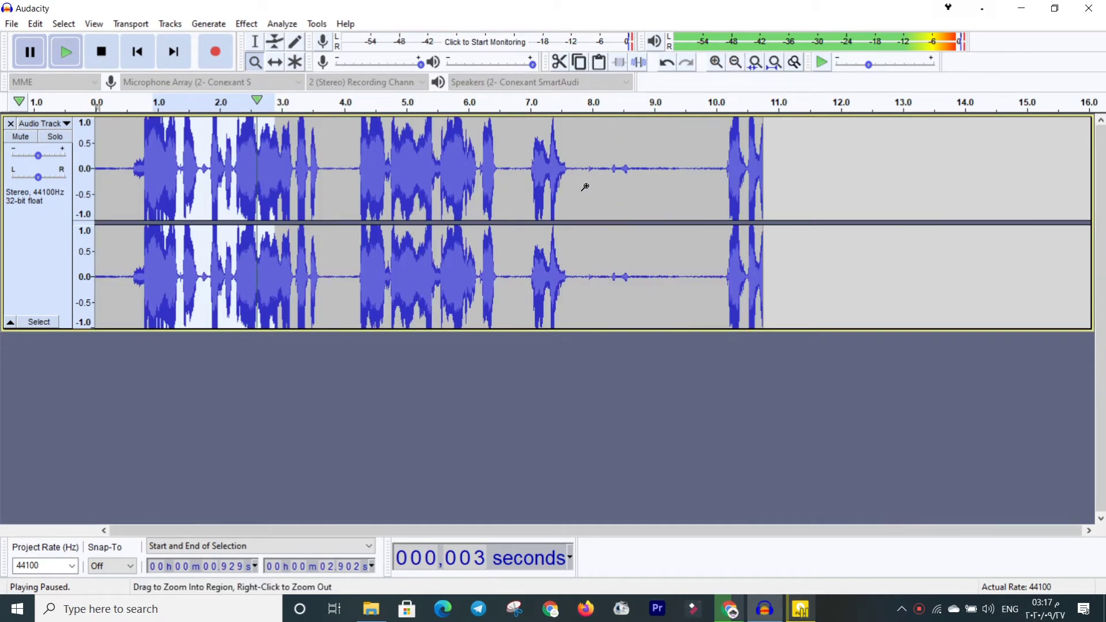
# Cut the quiet section from about 7.95 to 10.08 seconds out of the track and undo the cut
pyautogui.click(255, 41)
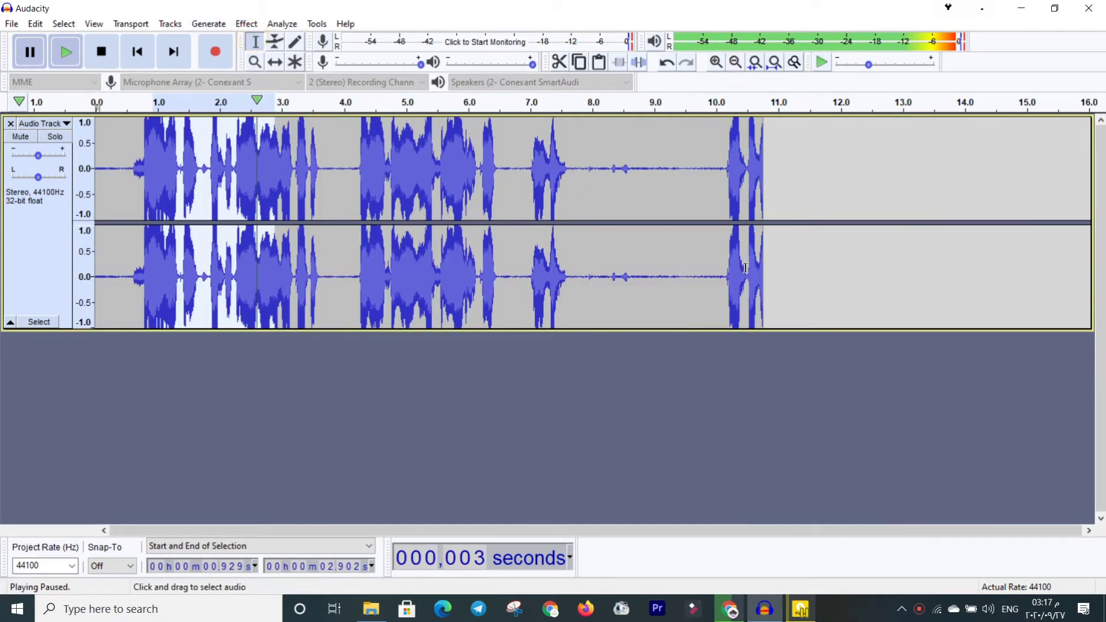
pyautogui.moveTo(720, 173); pyautogui.dragTo(590, 178)
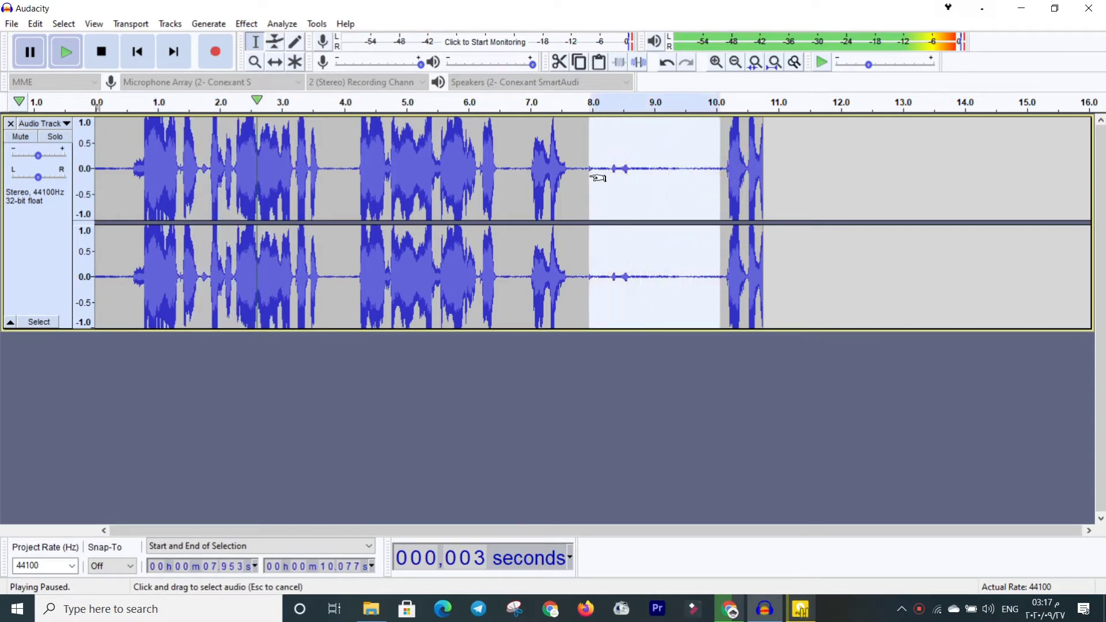
pyautogui.click(557, 62)
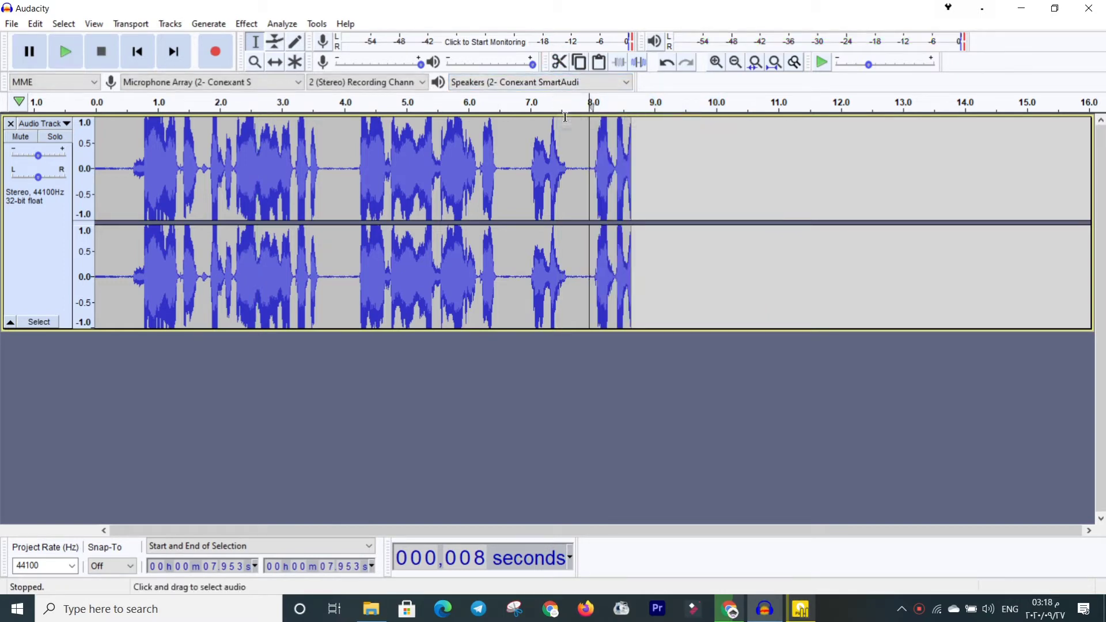
pyautogui.click(667, 63)
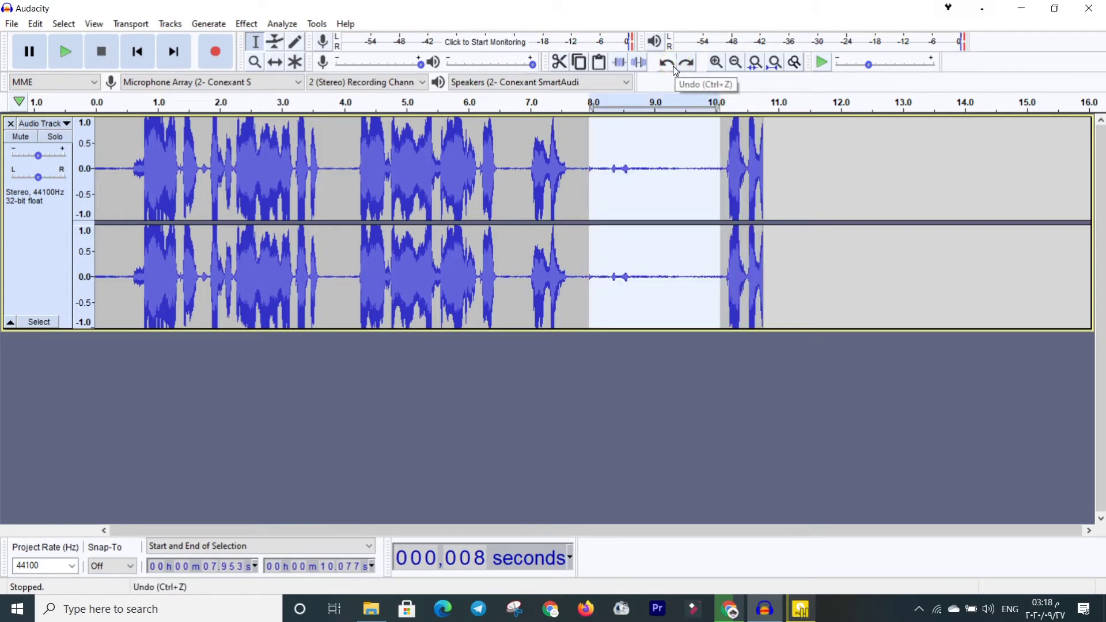
# Cut everything from about 7.99 seconds to the end of the recording out of the track
pyautogui.click(616, 167)
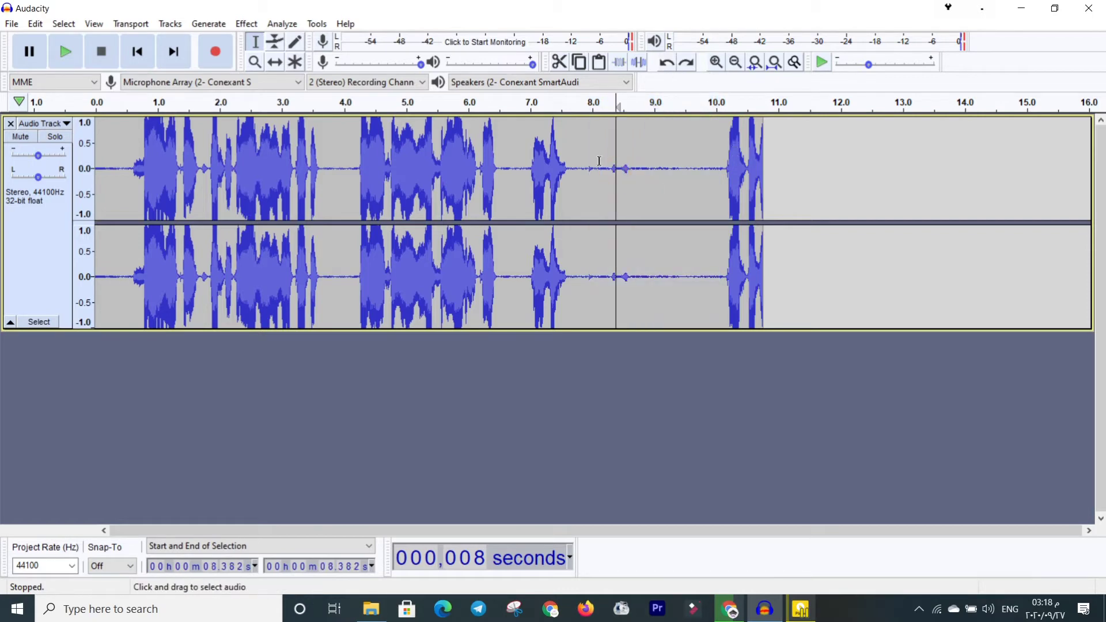
pyautogui.moveTo(591, 165); pyautogui.dragTo(762, 184)
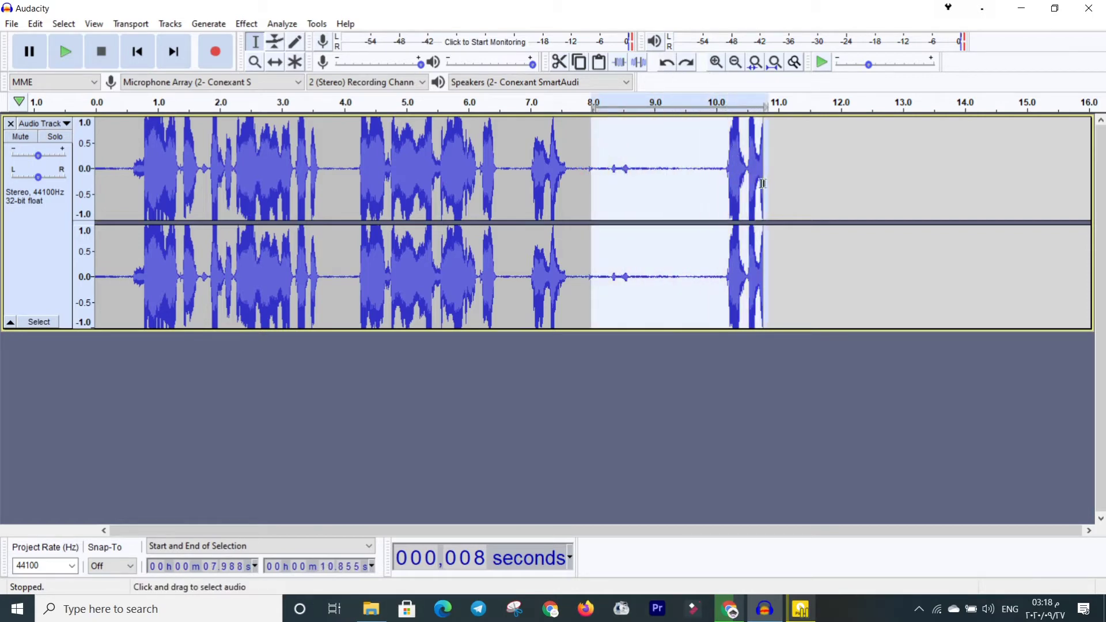
pyautogui.click(557, 64)
# Place the cursor at about 0.08 seconds, play the trimmed recording from there and stop playback
pyautogui.click(506, 173)
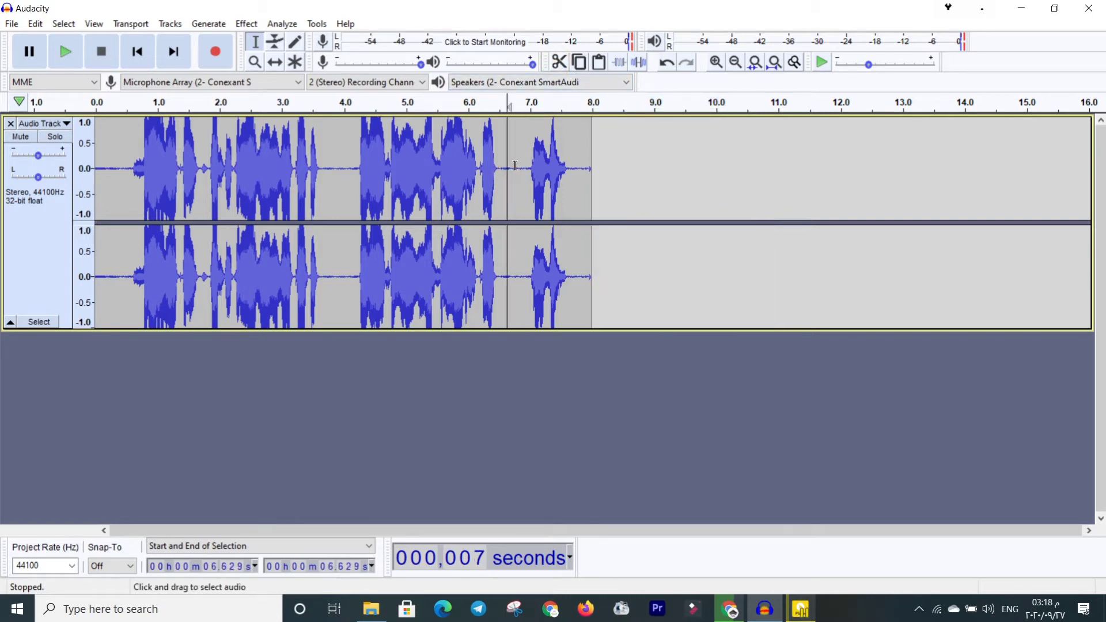
pyautogui.click(118, 165)
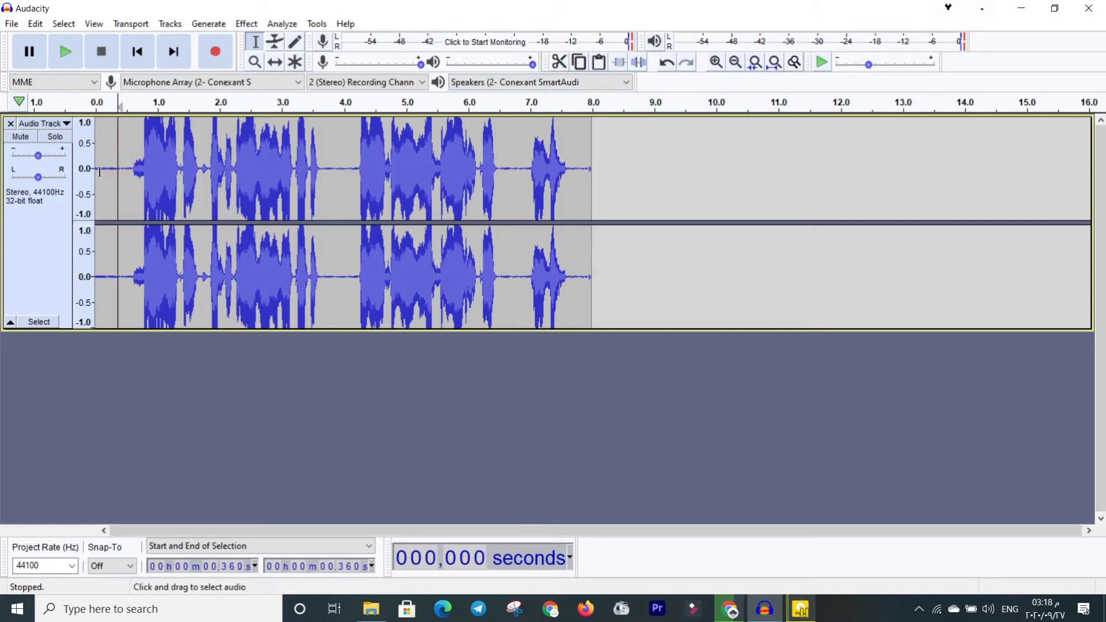
pyautogui.moveTo(101, 169); pyautogui.dragTo(97, 173)
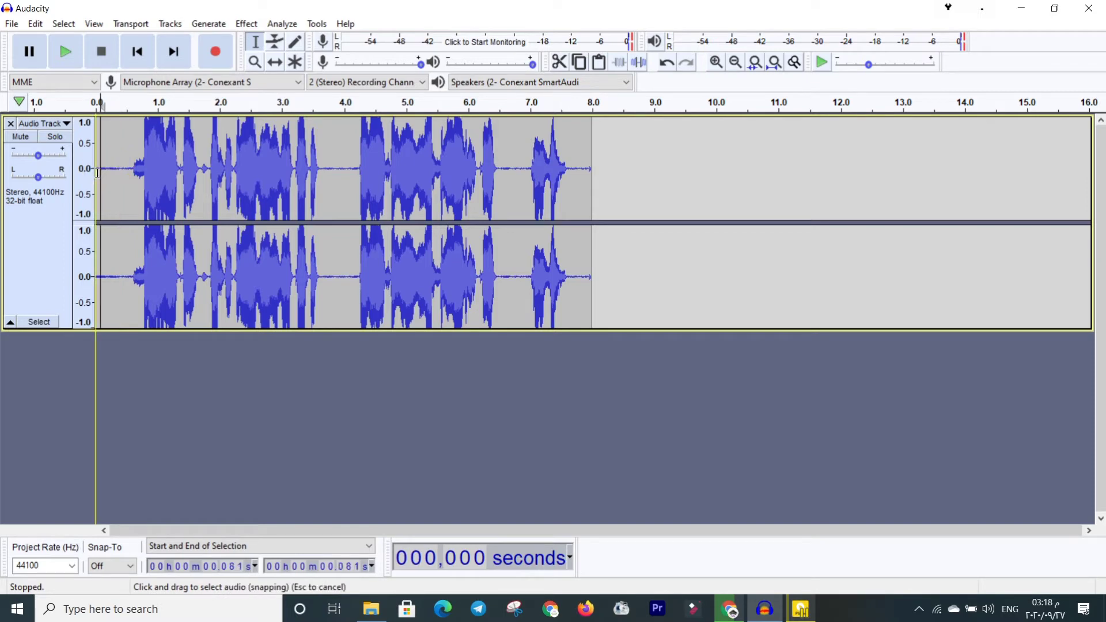
pyautogui.press('space')
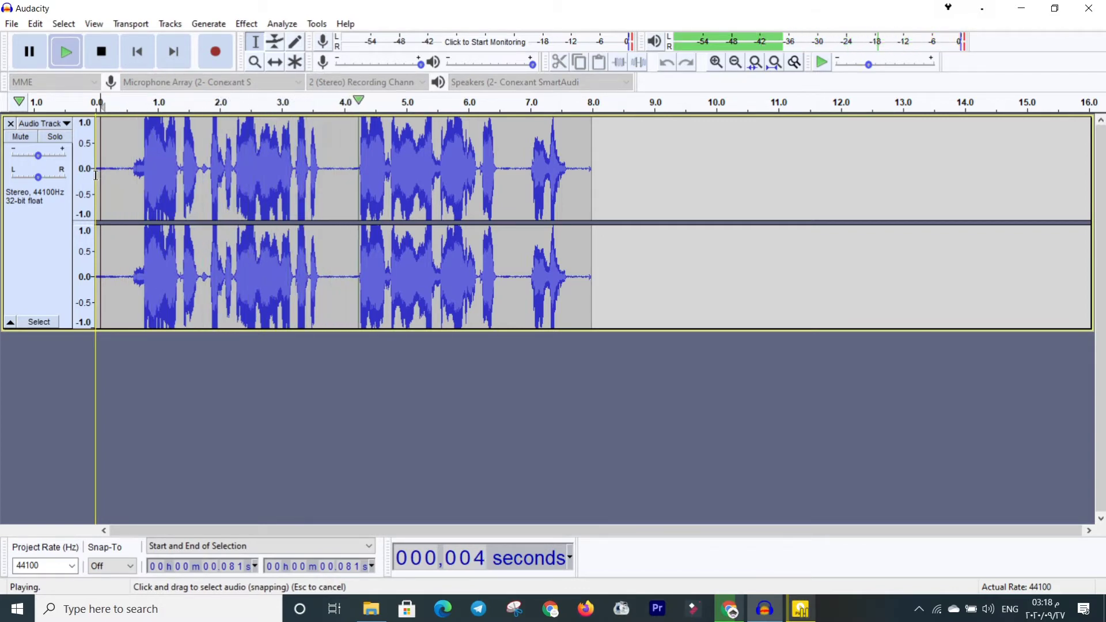
pyautogui.press('space')
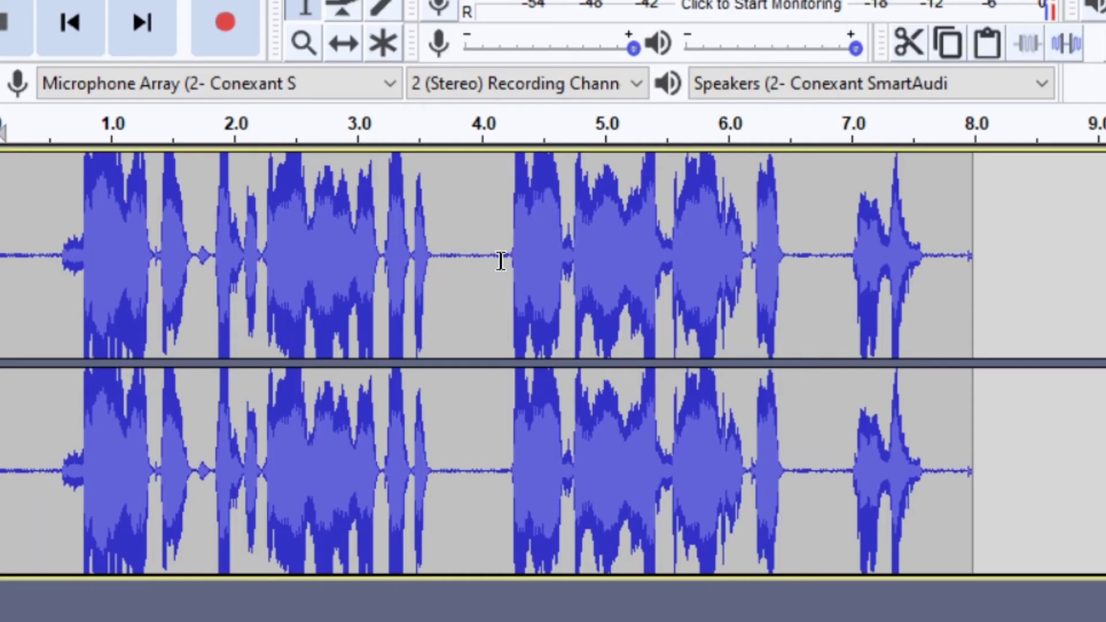
# Select the quiet gap from about 3.66 to 4.20 seconds in the recording and zoom in on it
pyautogui.moveTo(354, 173); pyautogui.dragTo(332, 172)
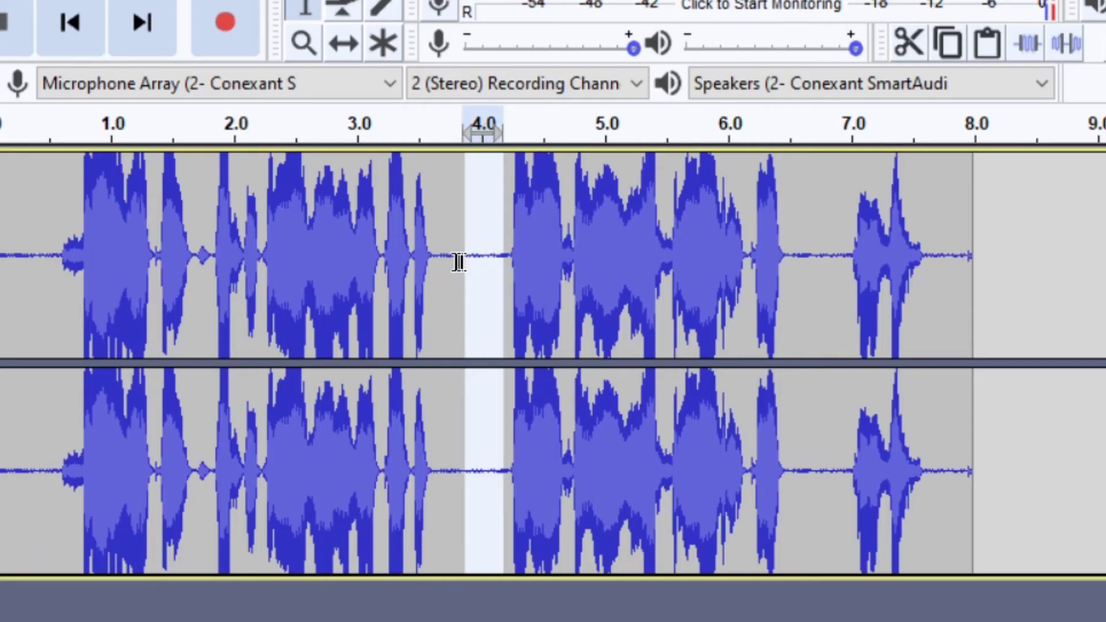
pyautogui.moveTo(458, 262); pyautogui.dragTo(439, 255)
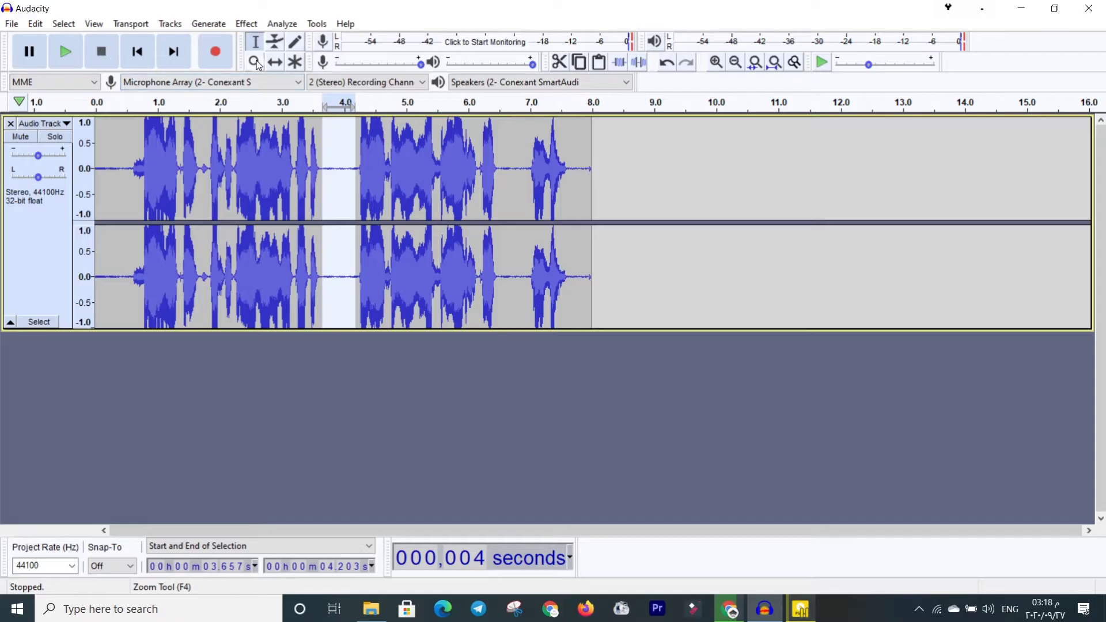
pyautogui.click(303, 43)
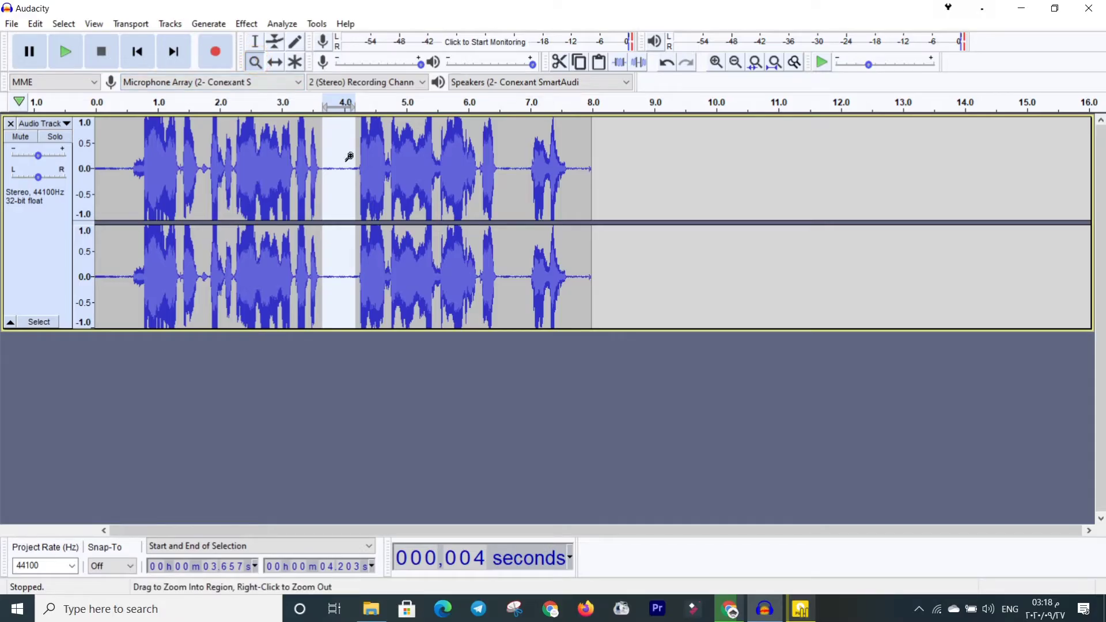
pyautogui.tripleClick(344, 163)
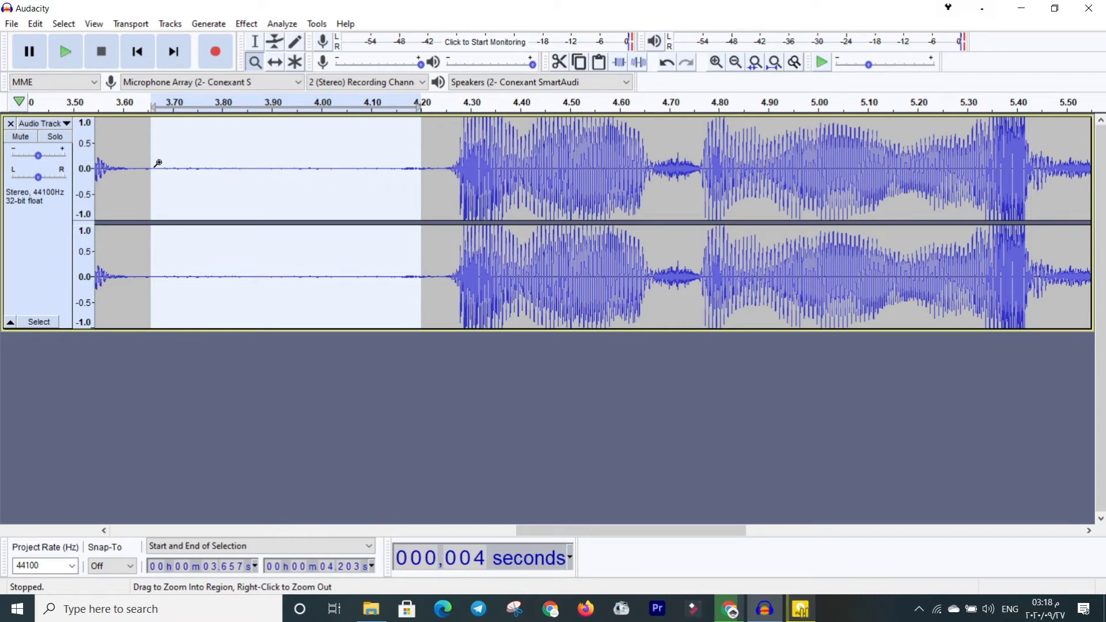
# Capture a noise profile for Noise Reduction from the selected quiet gap
pyautogui.click(246, 24)
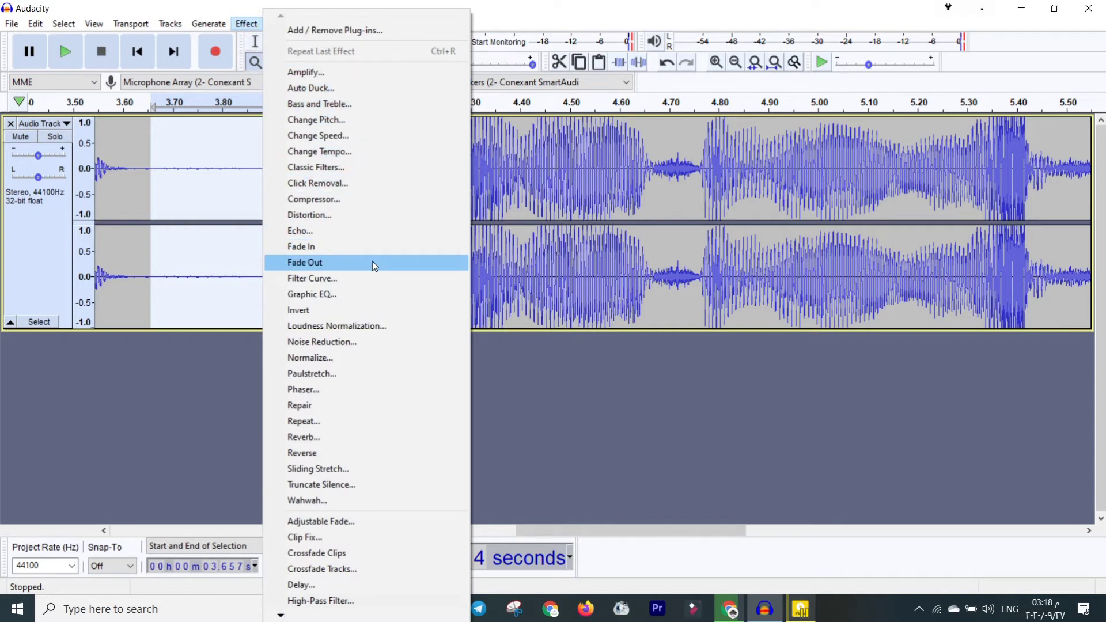
pyautogui.click(356, 342)
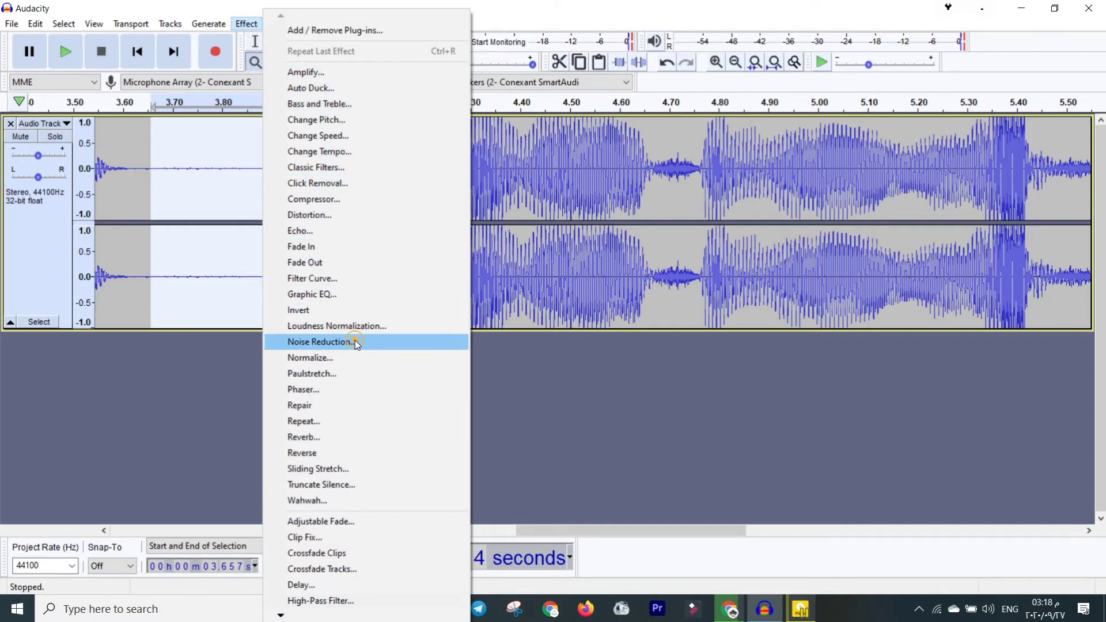
pyautogui.moveTo(575, 167); pyautogui.dragTo(502, 126)
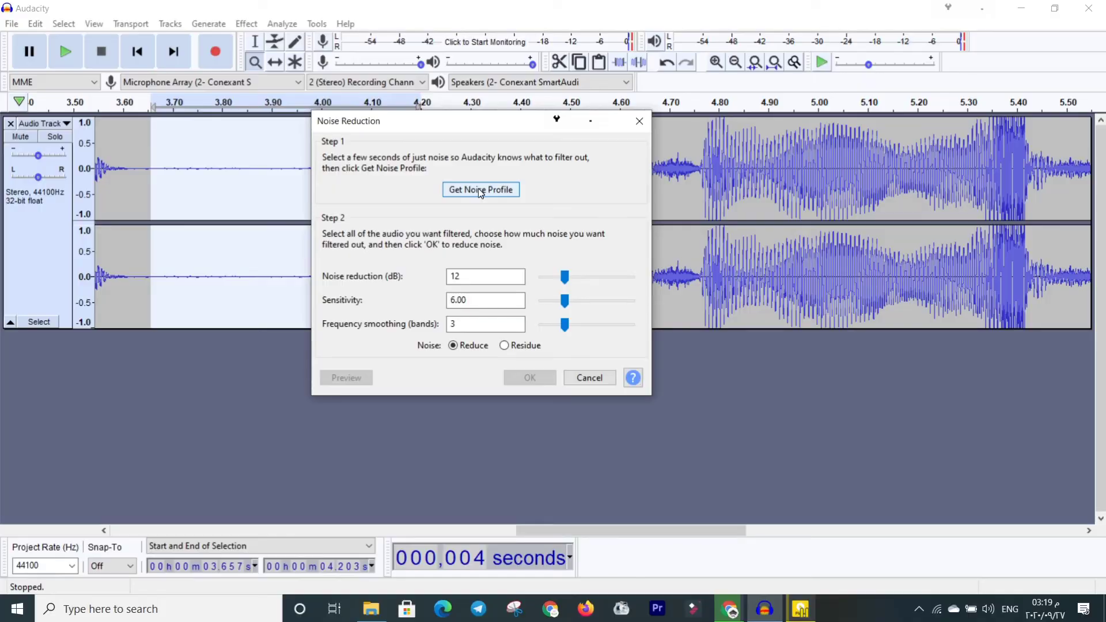
pyautogui.click(459, 229)
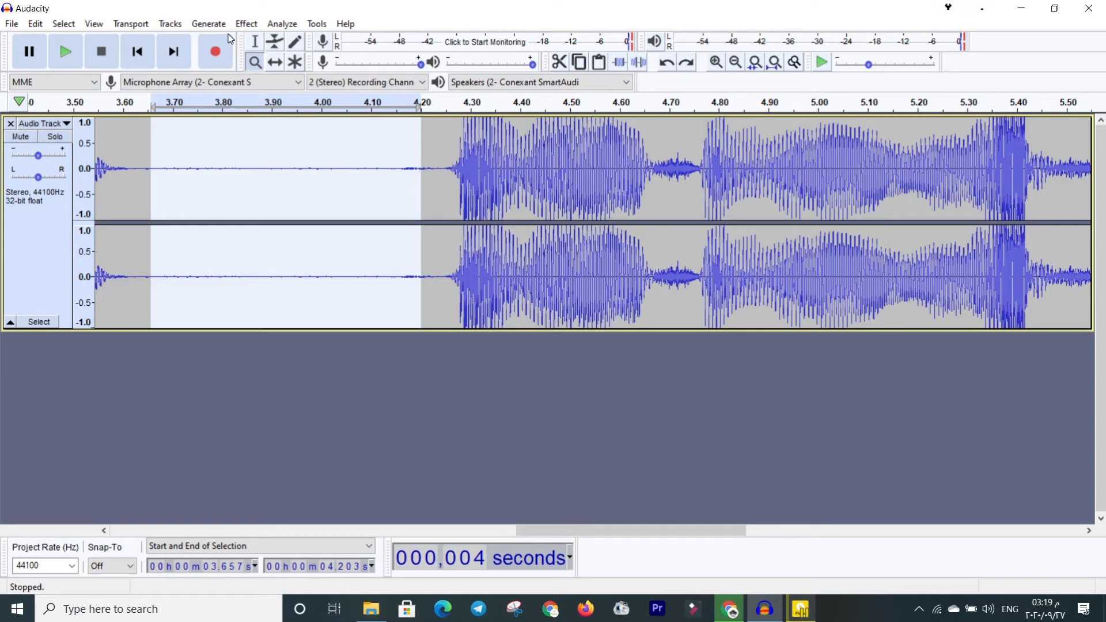
# Apply Noise Reduction to the whole track at 12 dB, sensitivity 6.00 and 3 frequency smoothing bands, and play the result
pyautogui.click(32, 234)
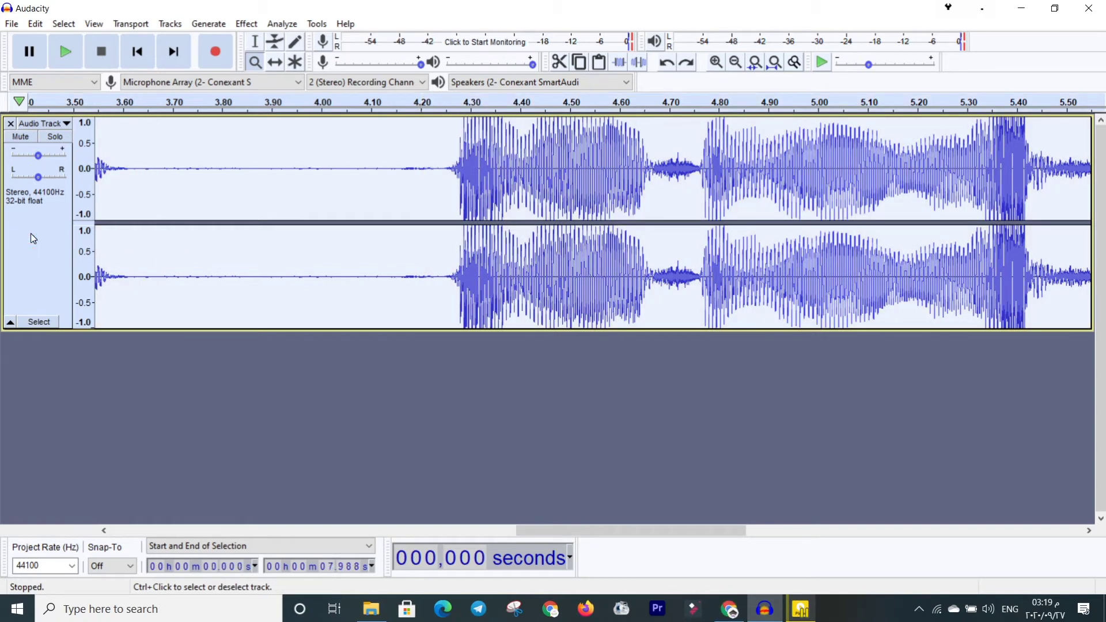
pyautogui.click(384, 194)
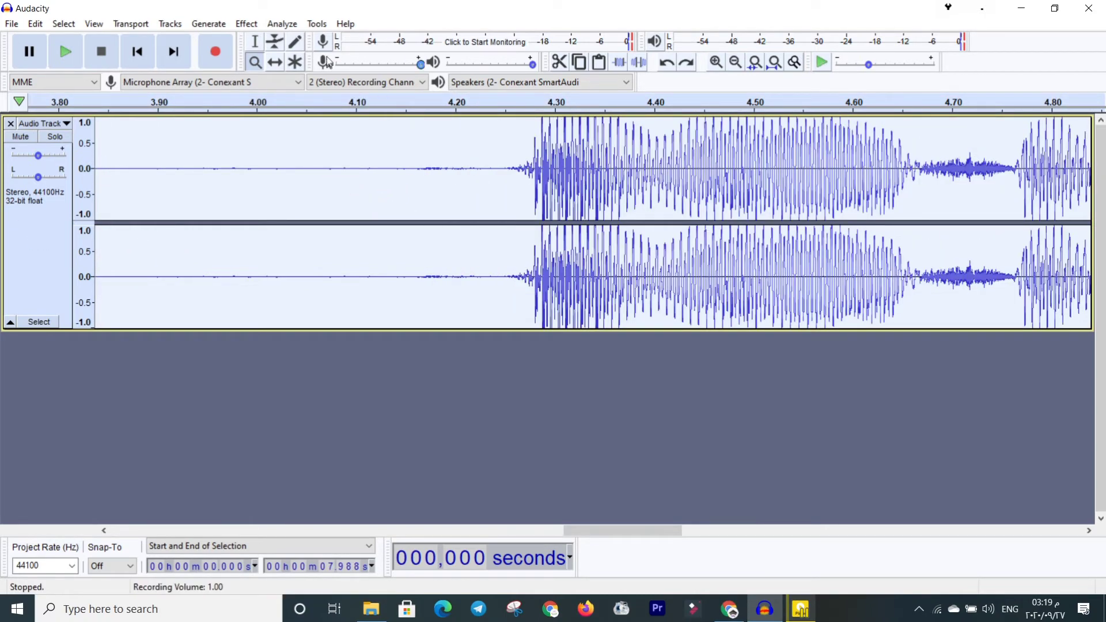
pyautogui.click(736, 64)
pyautogui.click(737, 65)
pyautogui.click(736, 64)
pyautogui.click(736, 64)
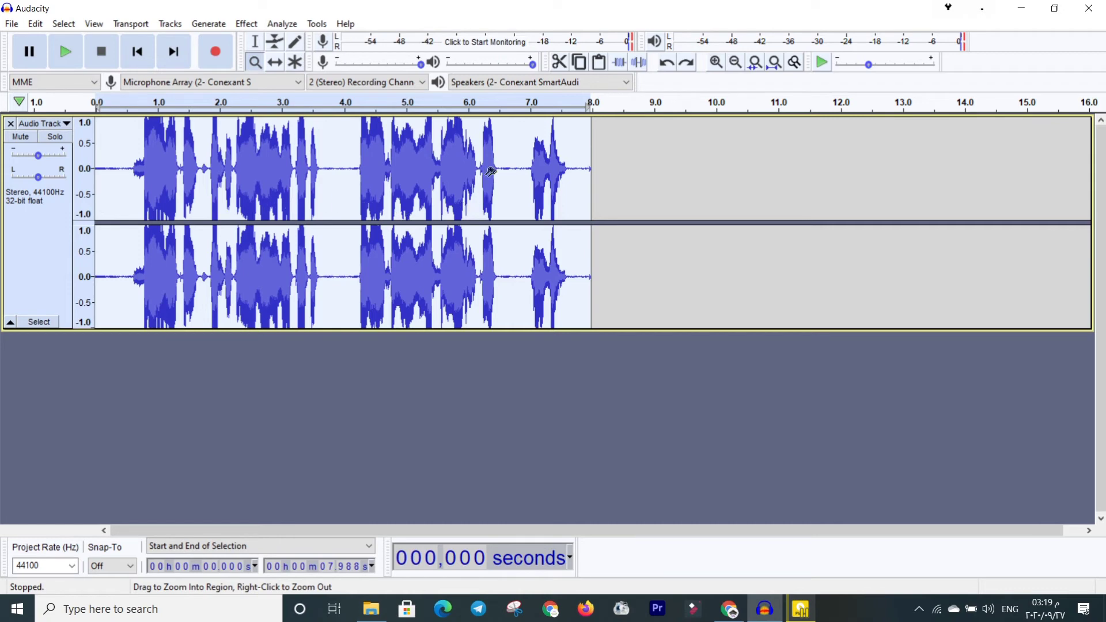
pyautogui.click(248, 26)
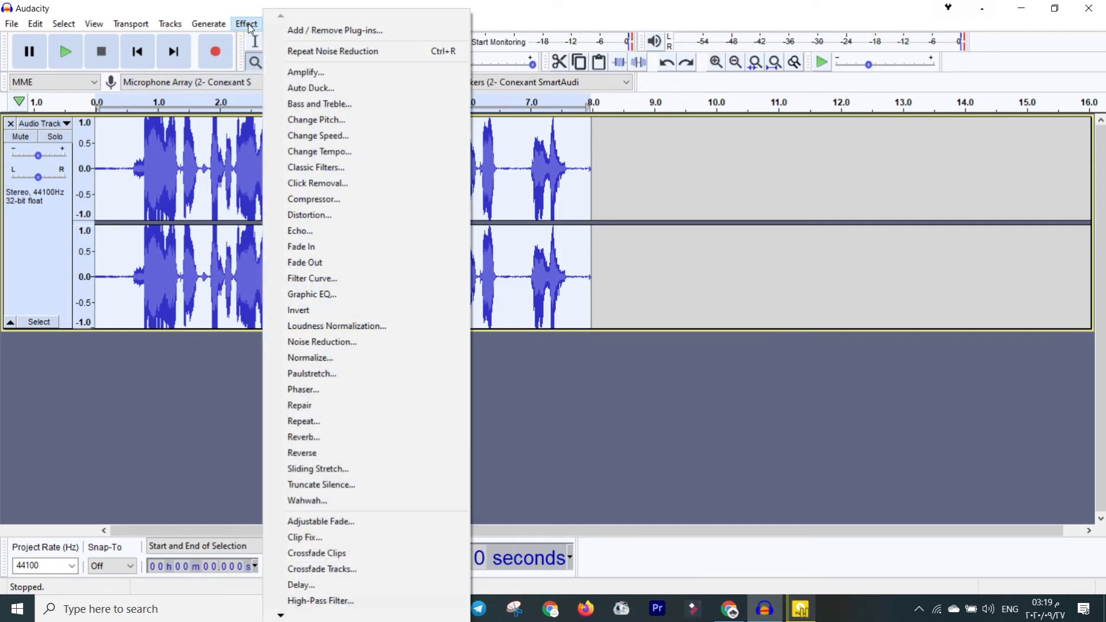
pyautogui.click(352, 341)
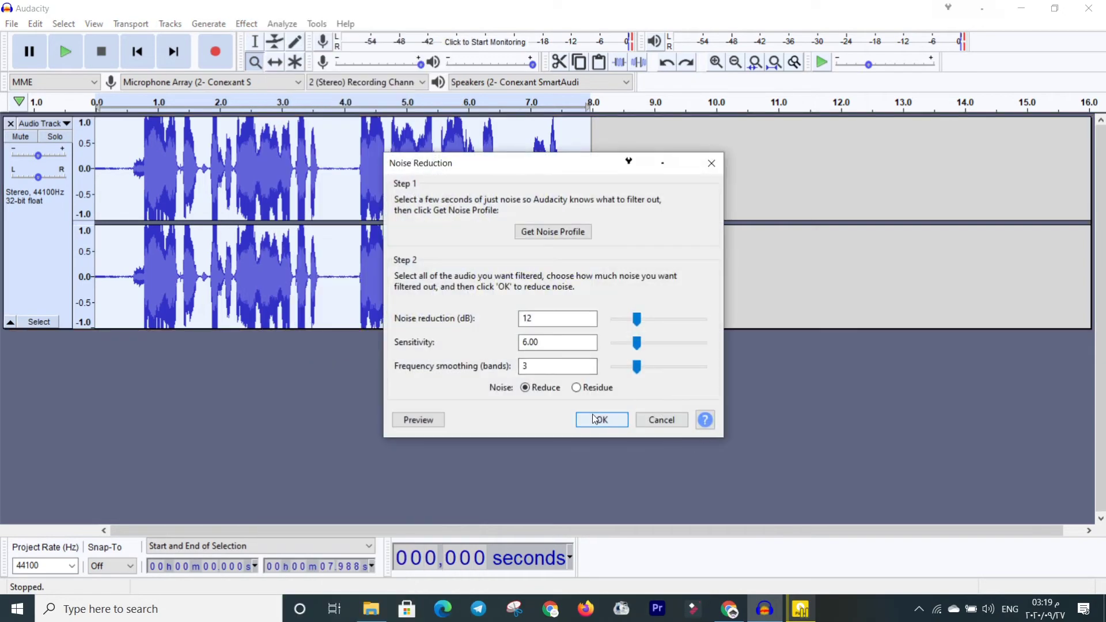
pyautogui.click(599, 422)
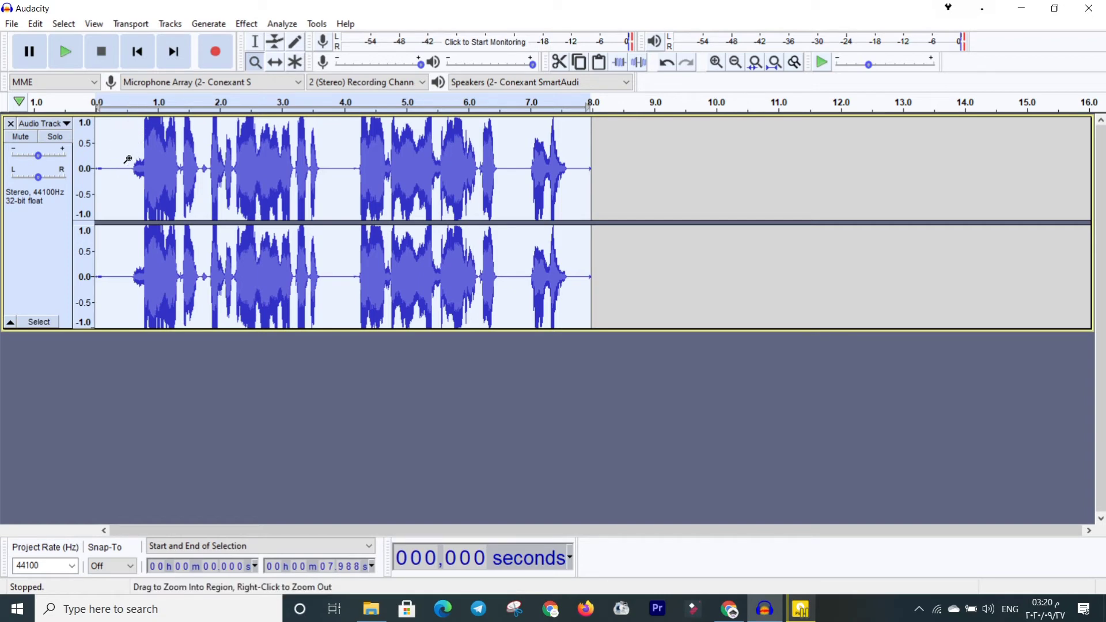
pyautogui.press('space')
# Apply the Compressor to the whole track with threshold -12 dB, noise floor -40 dB, ratio 5:1 and make-up gain for 0 dB
pyautogui.click(243, 25)
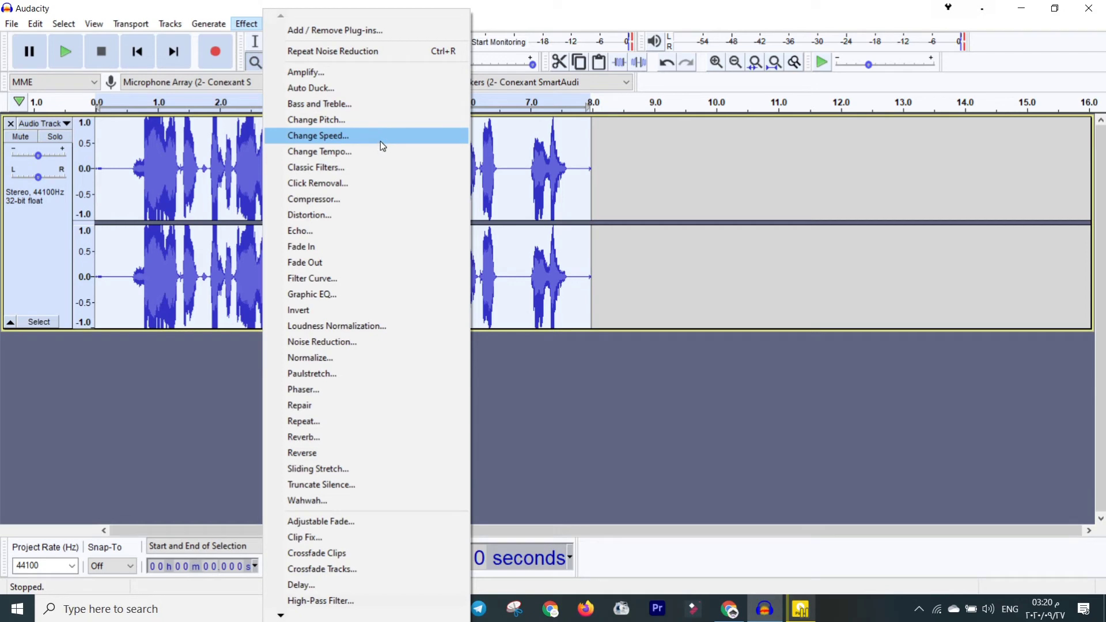
pyautogui.click(374, 200)
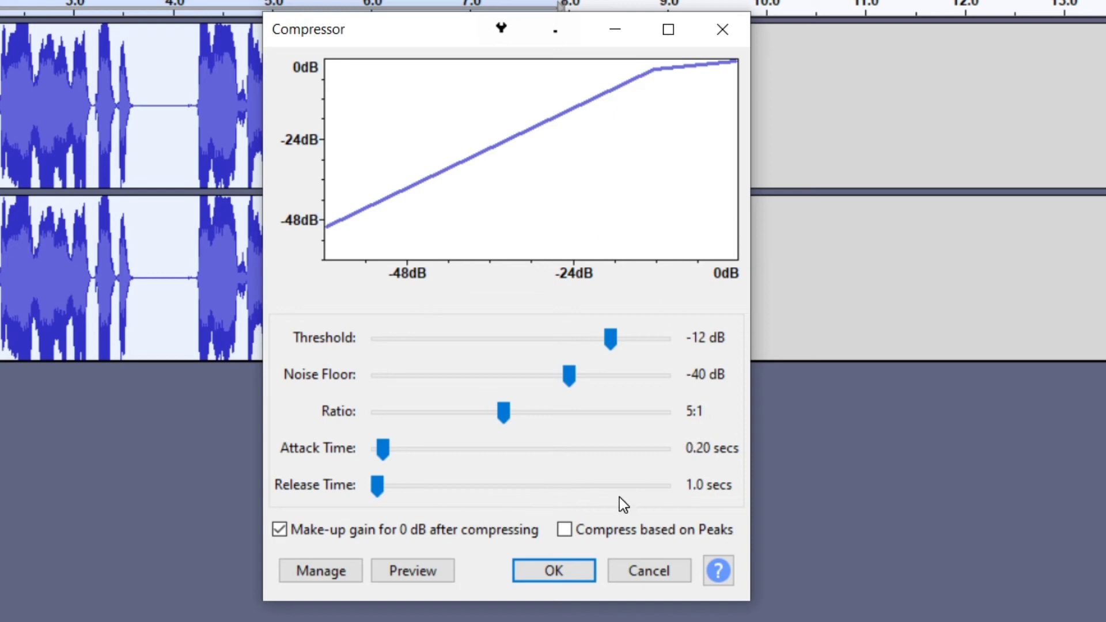
pyautogui.click(534, 572)
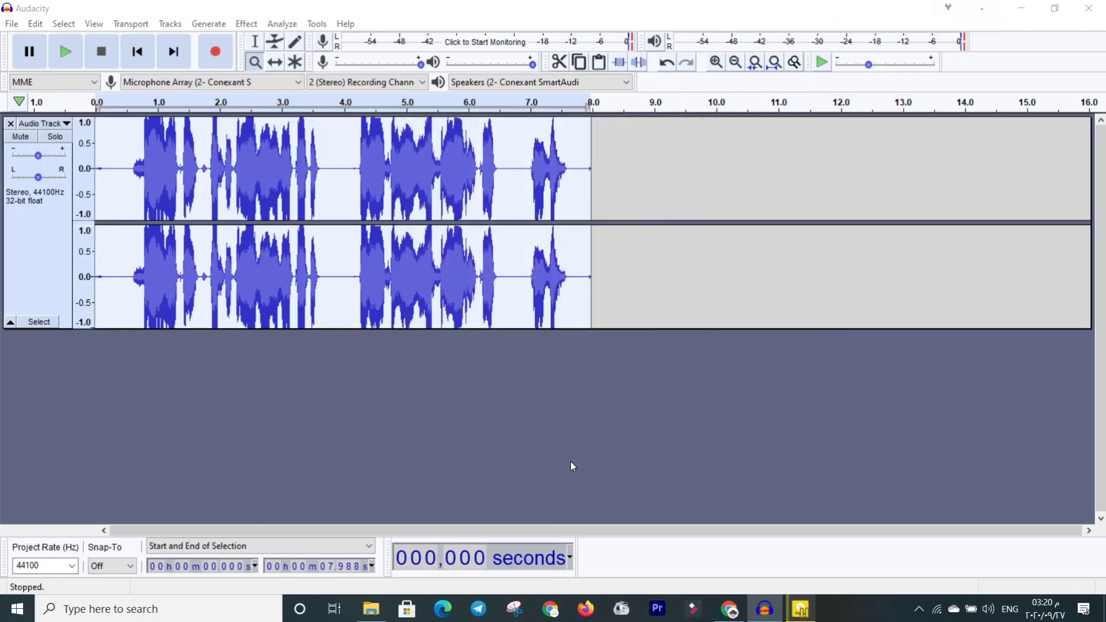
# Normalize the whole track to a peak amplitude of -1.0 dB with DC offset removal
pyautogui.click(246, 25)
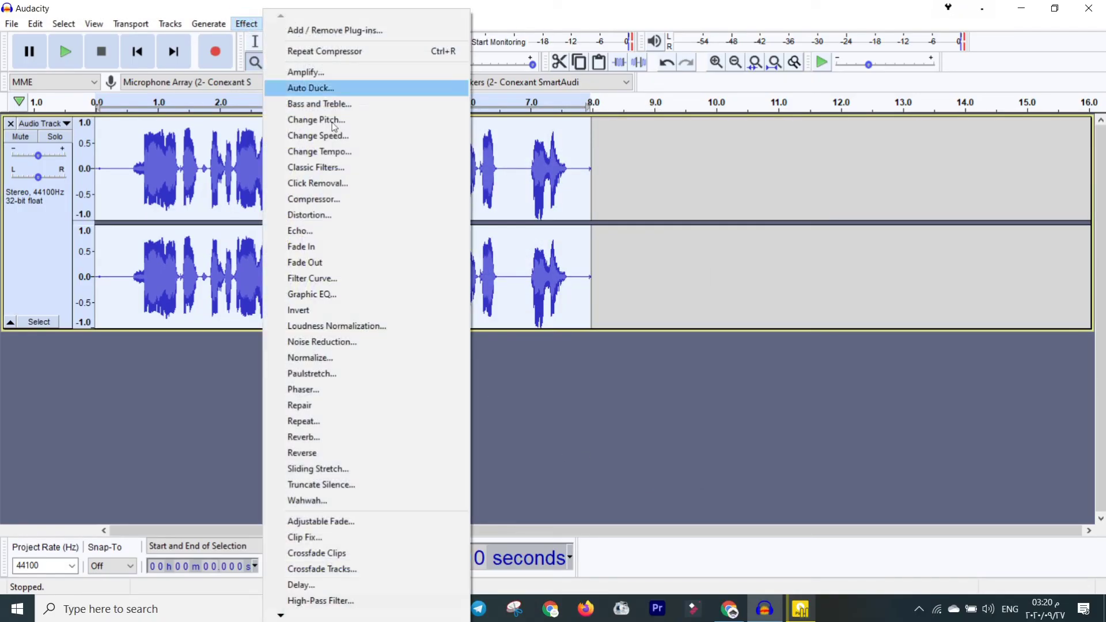
pyautogui.click(353, 357)
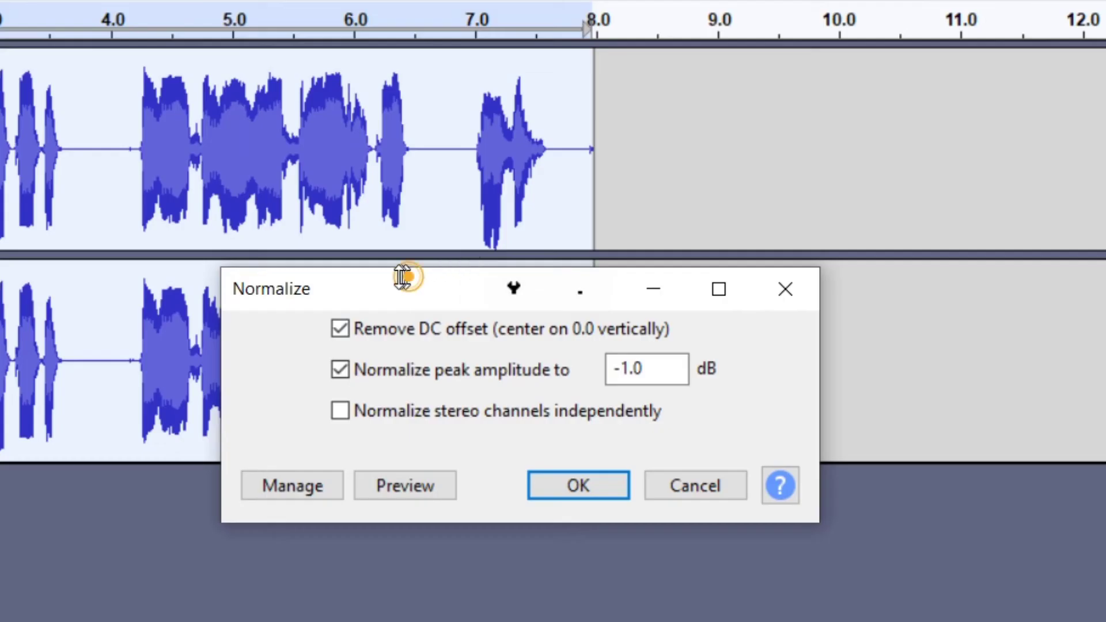
pyautogui.moveTo(499, 235); pyautogui.dragTo(435, 221)
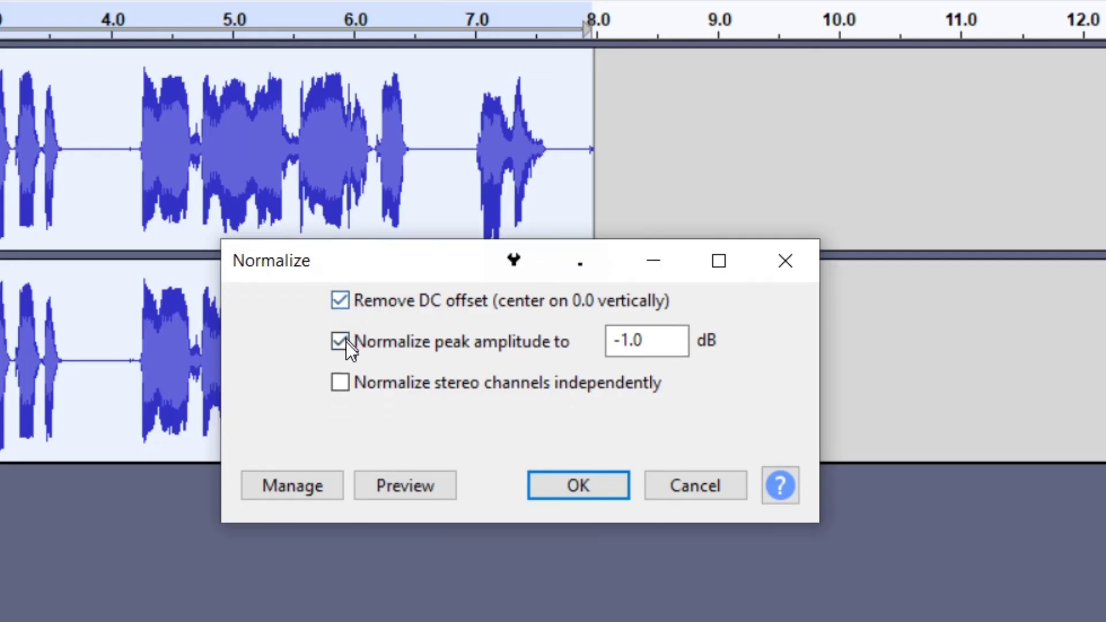
pyautogui.click(574, 483)
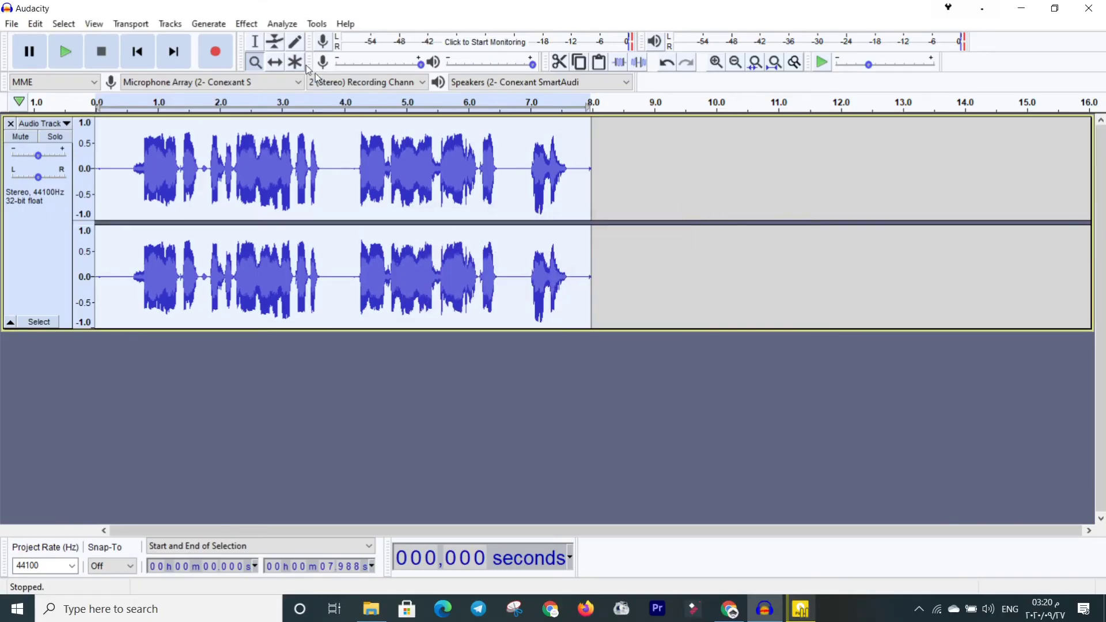
# Apply the Filter Curve EQ to the whole track with the Treble Boost factory preset
pyautogui.click(246, 24)
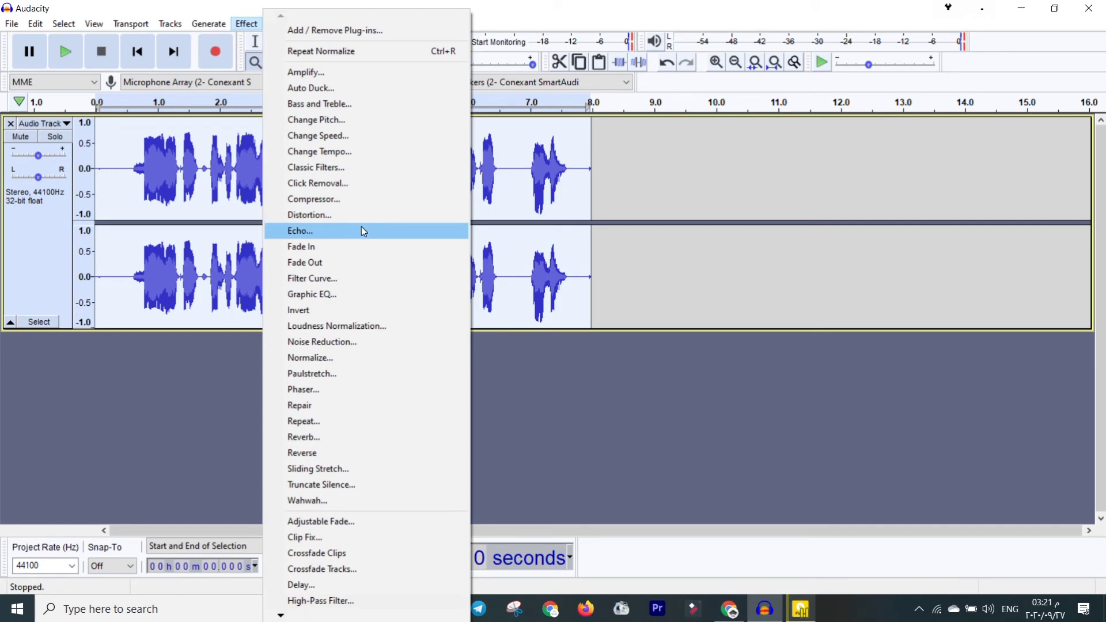
pyautogui.press('Escape')
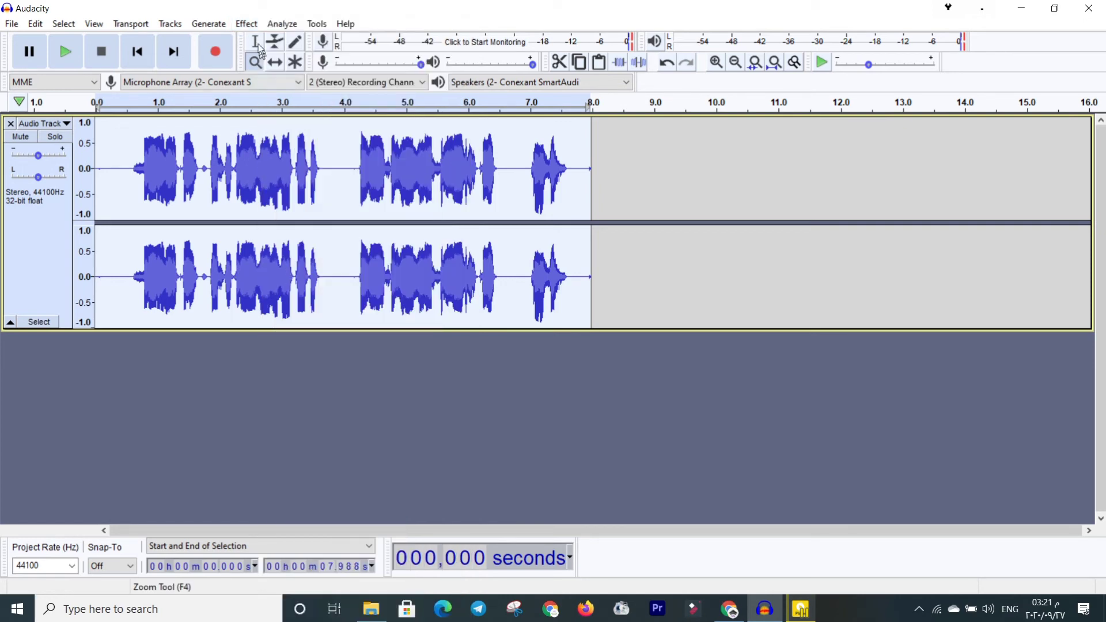
pyautogui.click(248, 24)
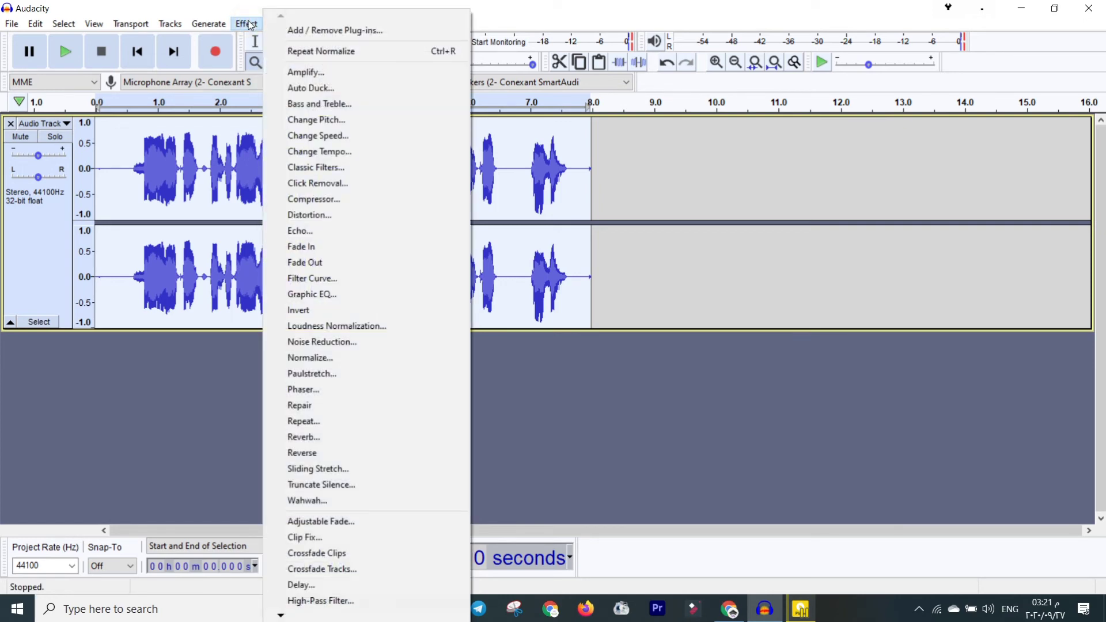
pyautogui.click(390, 280)
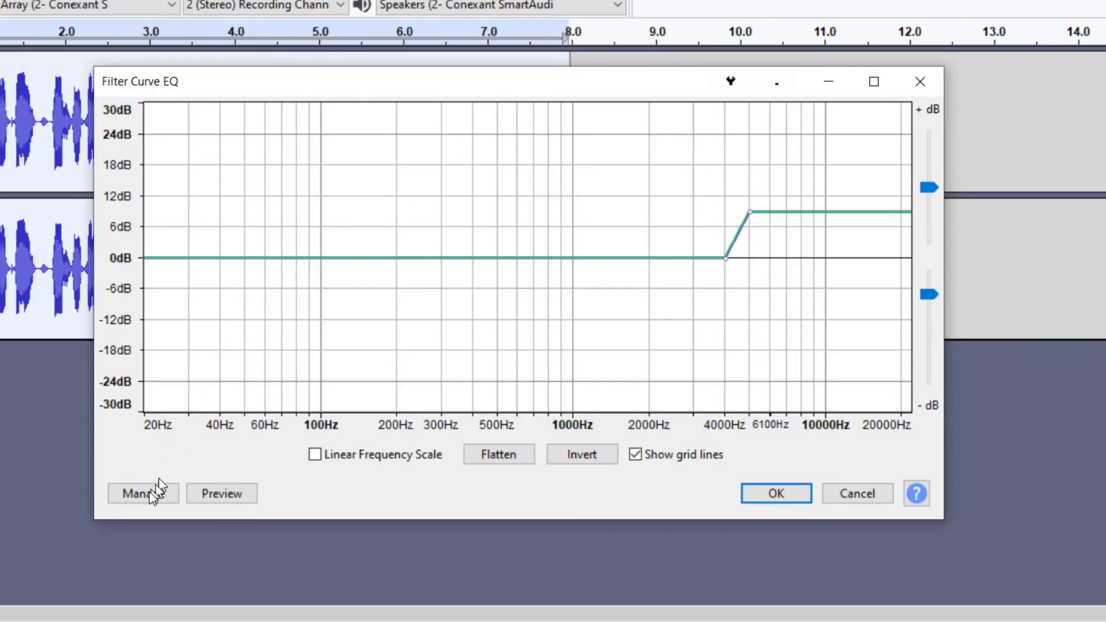
pyautogui.click(156, 493)
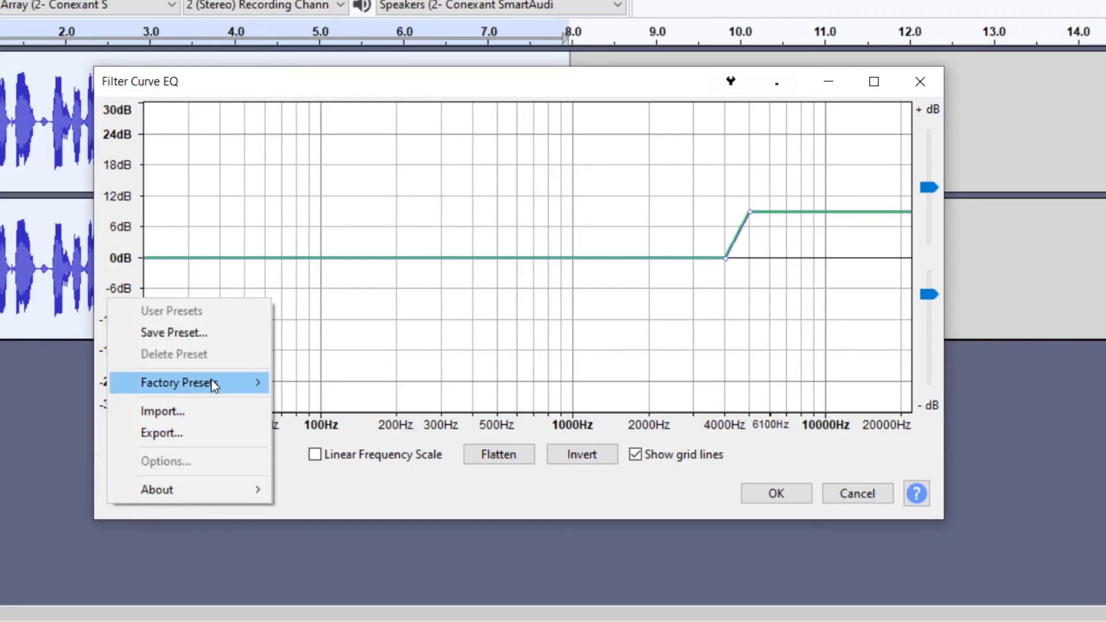
pyautogui.moveTo(225, 385)
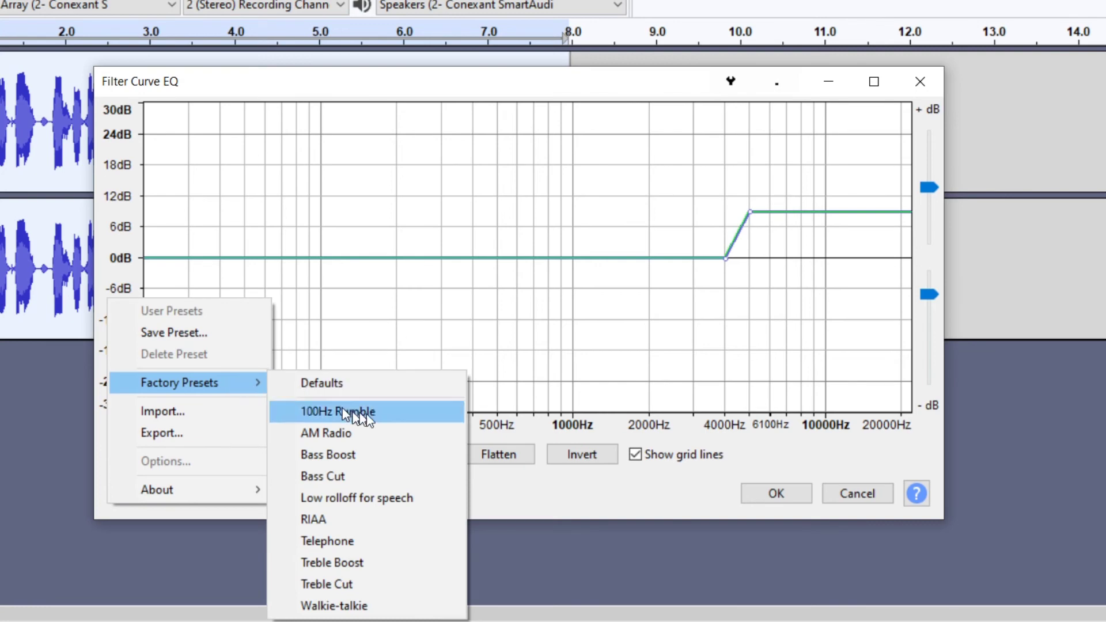
pyautogui.click(378, 562)
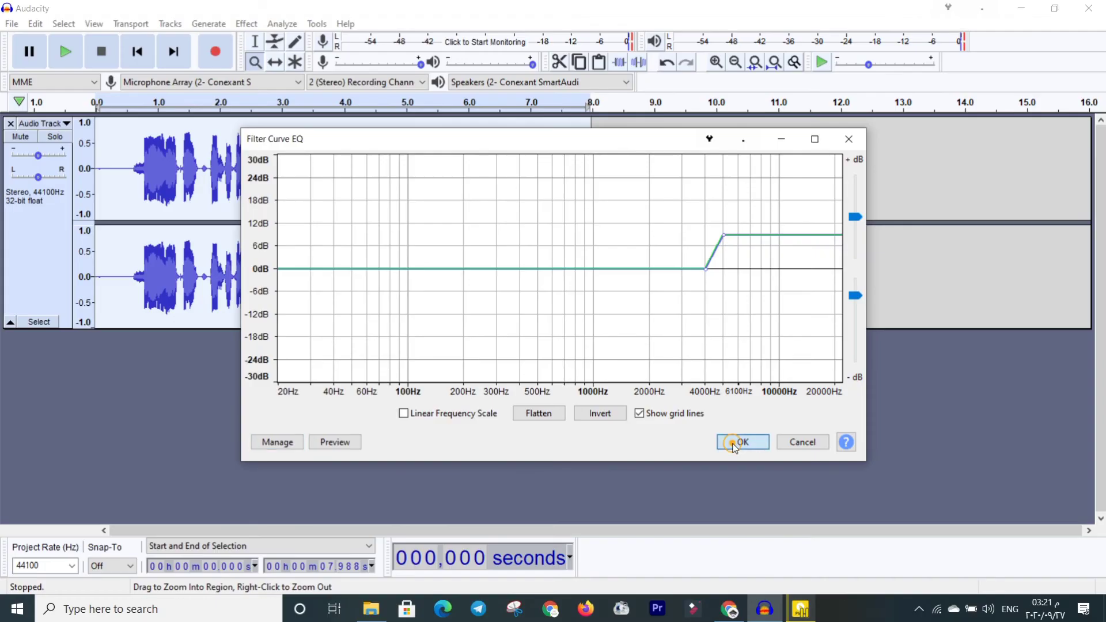
pyautogui.click(775, 493)
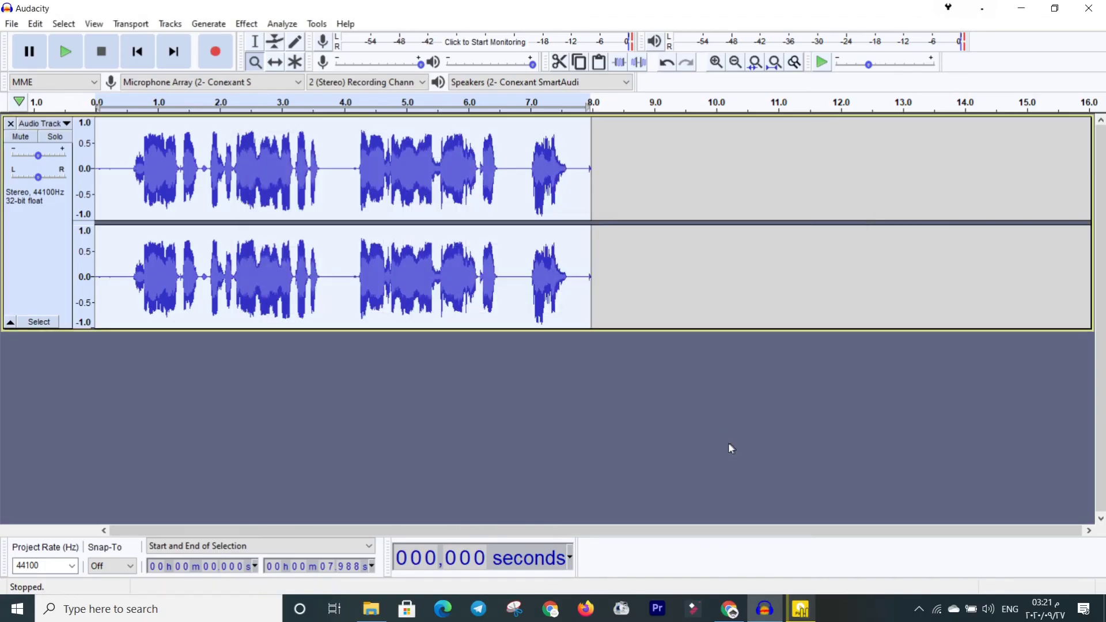
# Apply the Filter Curve EQ to the whole track with the Bass Boost factory preset
pyautogui.click(241, 25)
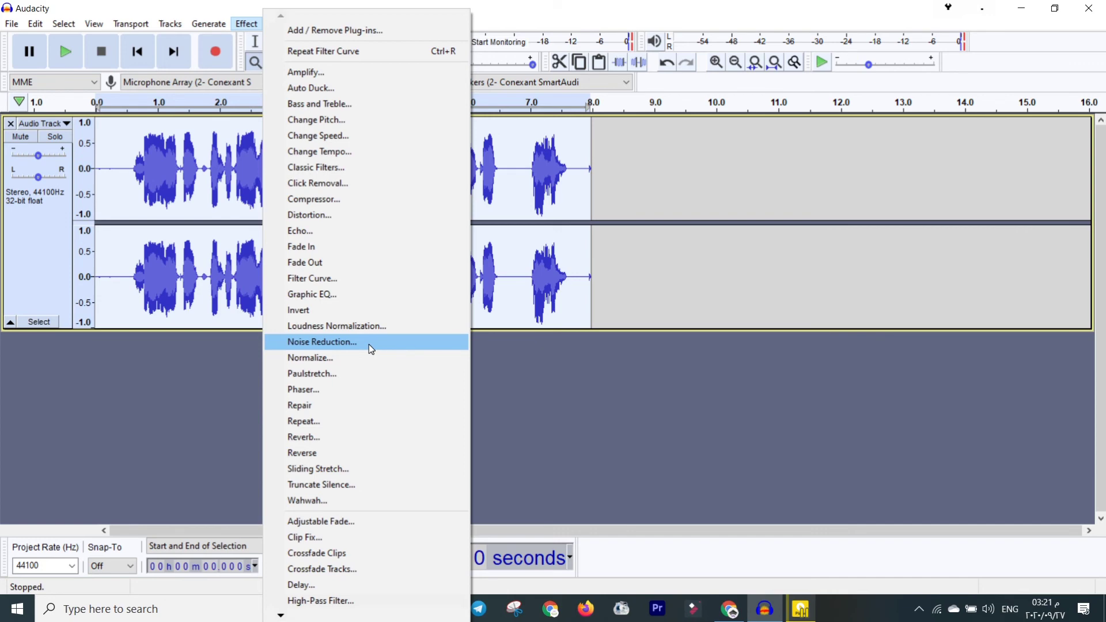
pyautogui.click(374, 278)
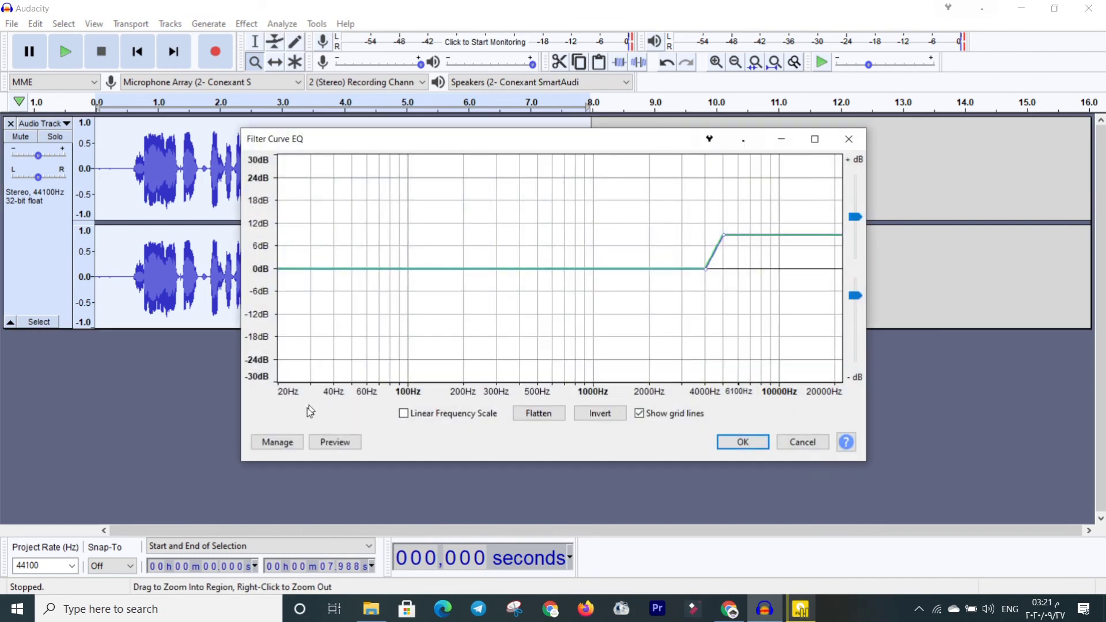
pyautogui.click(272, 442)
pyautogui.moveTo(330, 368)
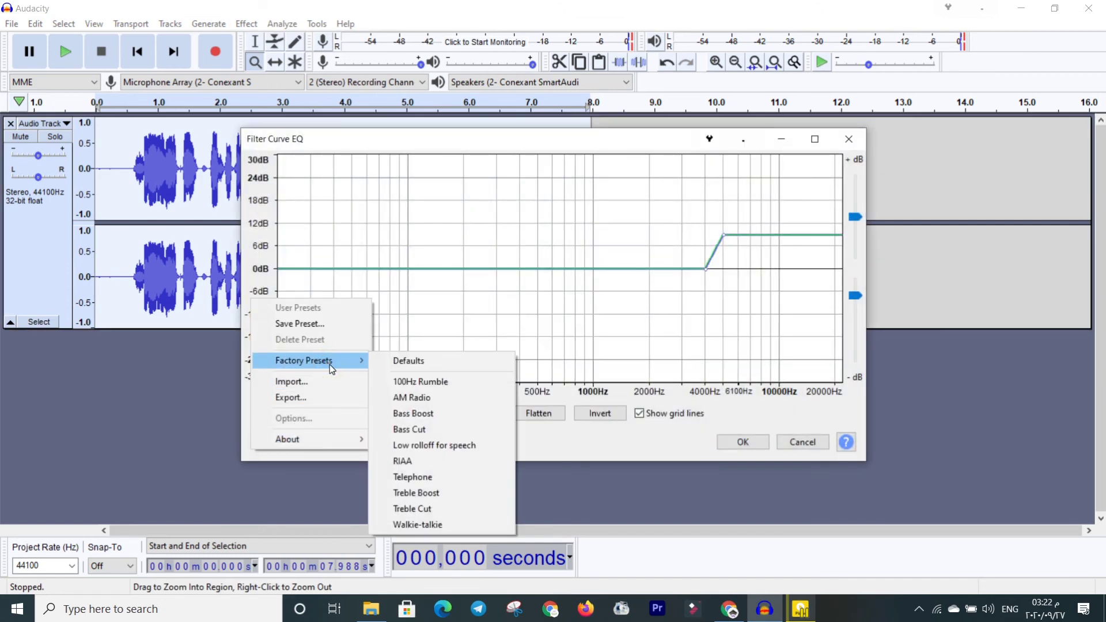
pyautogui.click(429, 420)
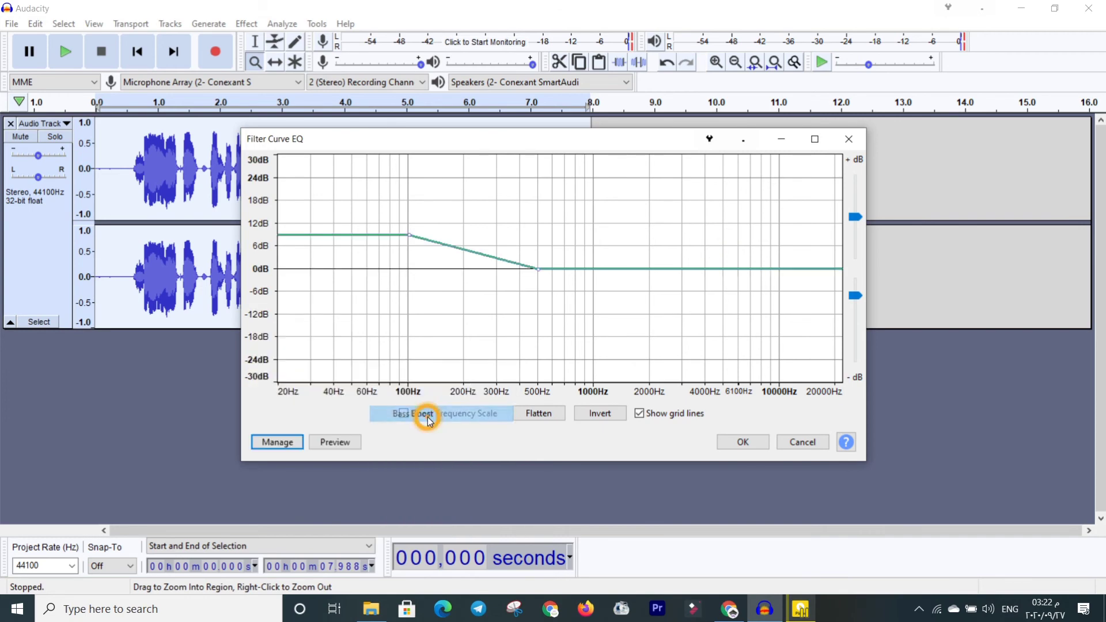
pyautogui.click(755, 450)
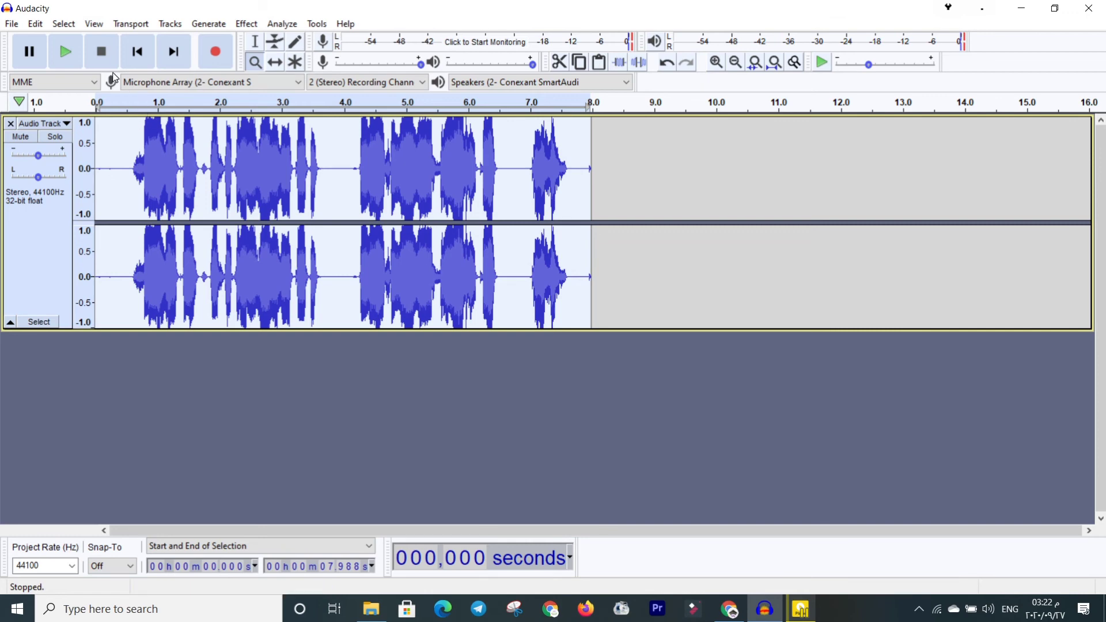
# Play the processed voice track from near its start with the Selection tool active, and stop playback at the end
pyautogui.click(255, 41)
pyautogui.click(109, 170)
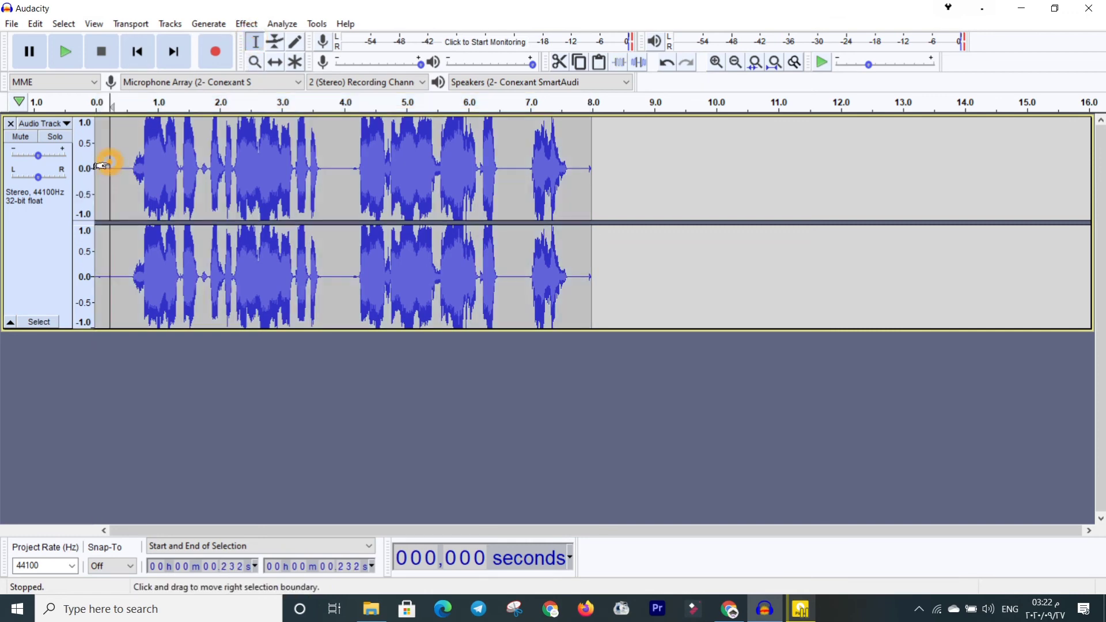
pyautogui.press('space')
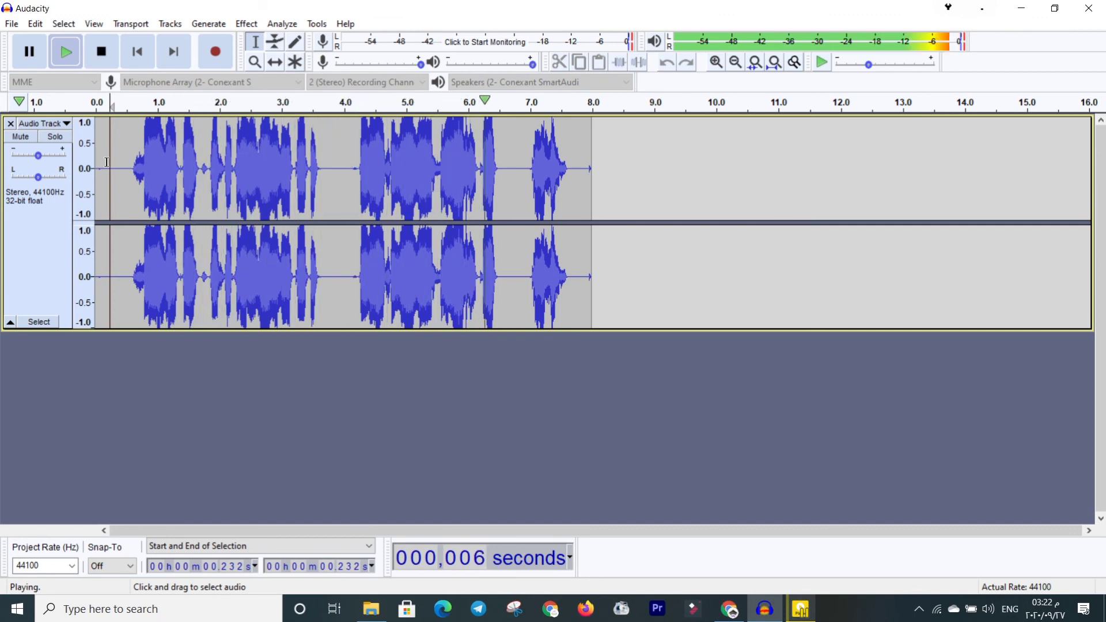
pyautogui.press('space')
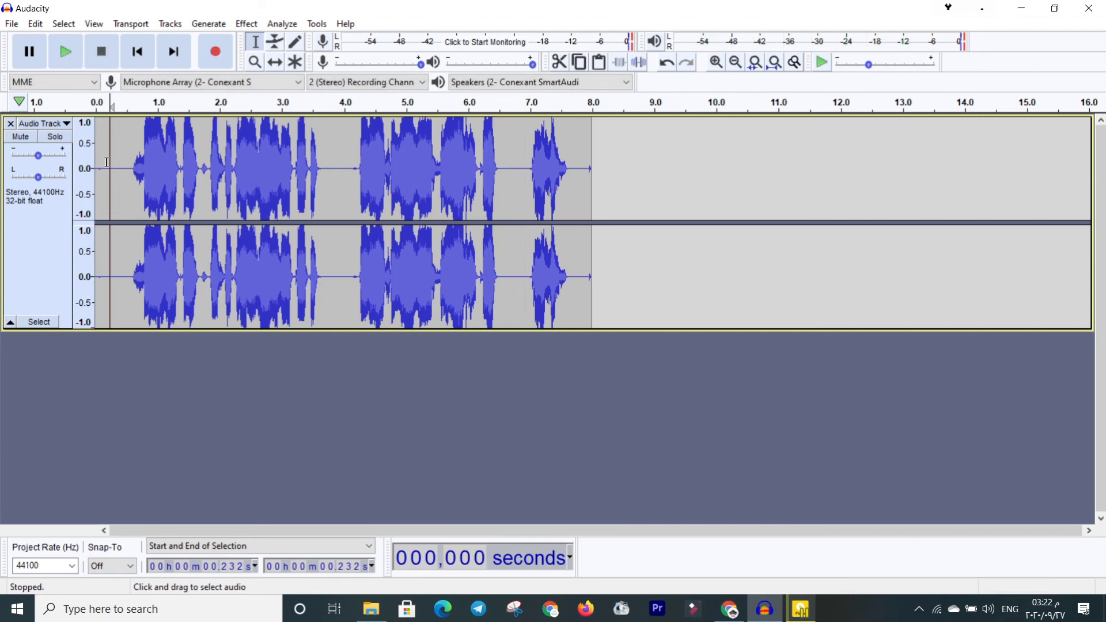
# Export the audio to the Desktop as an MP3 file named c, with the Standard, 170-210 kbps preset quality and joint stereo
pyautogui.click(9, 25)
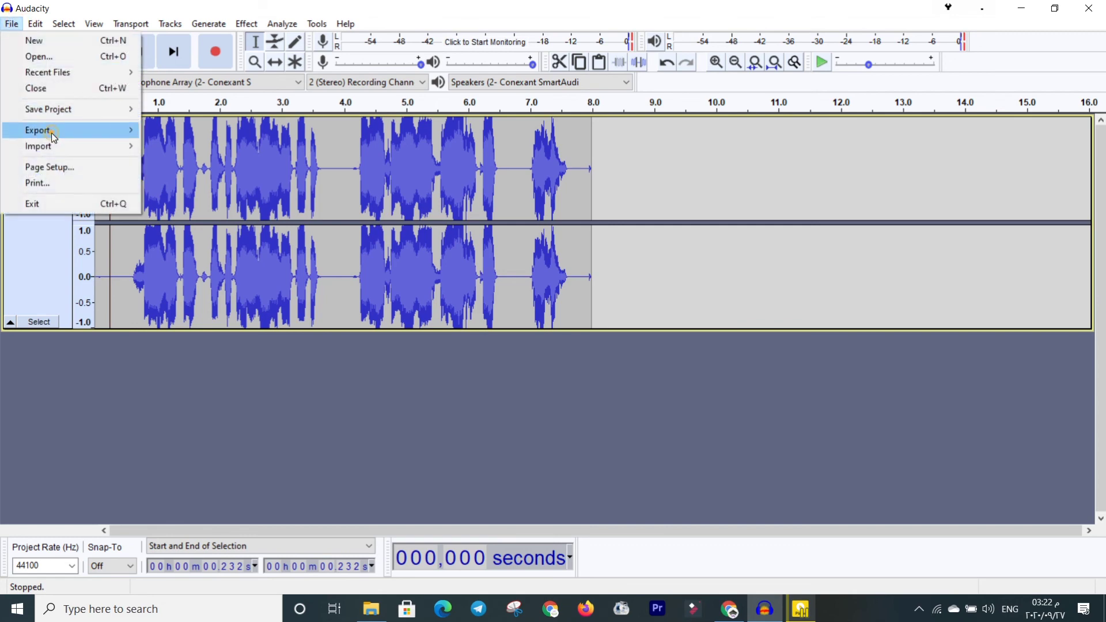
pyautogui.moveTo(54, 138)
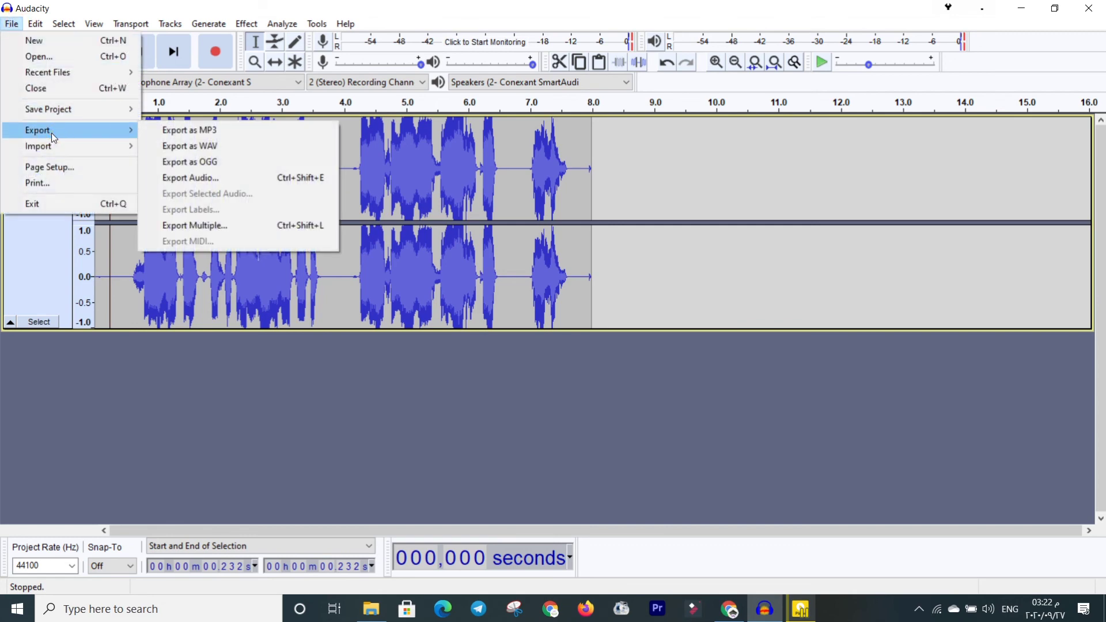
pyautogui.click(209, 135)
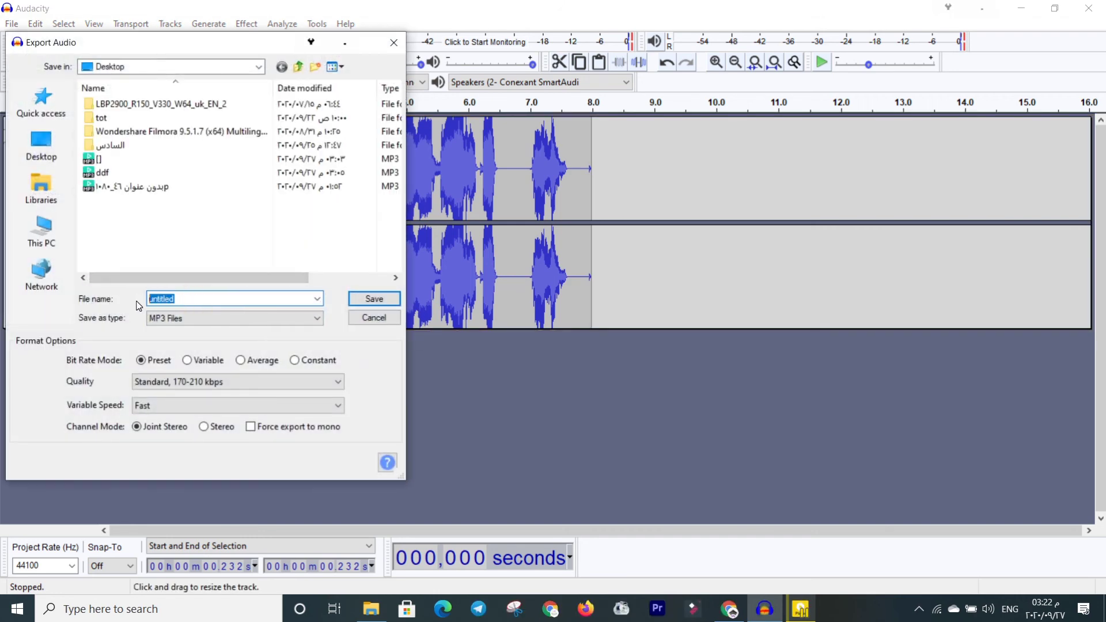
pyautogui.write('l')
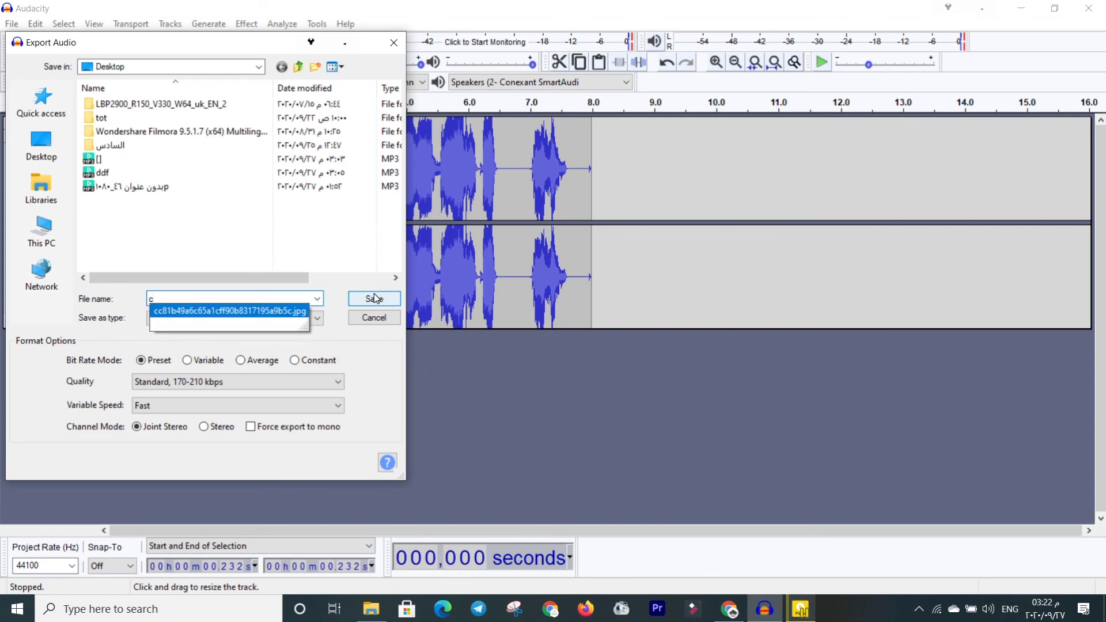
pyautogui.click(374, 299)
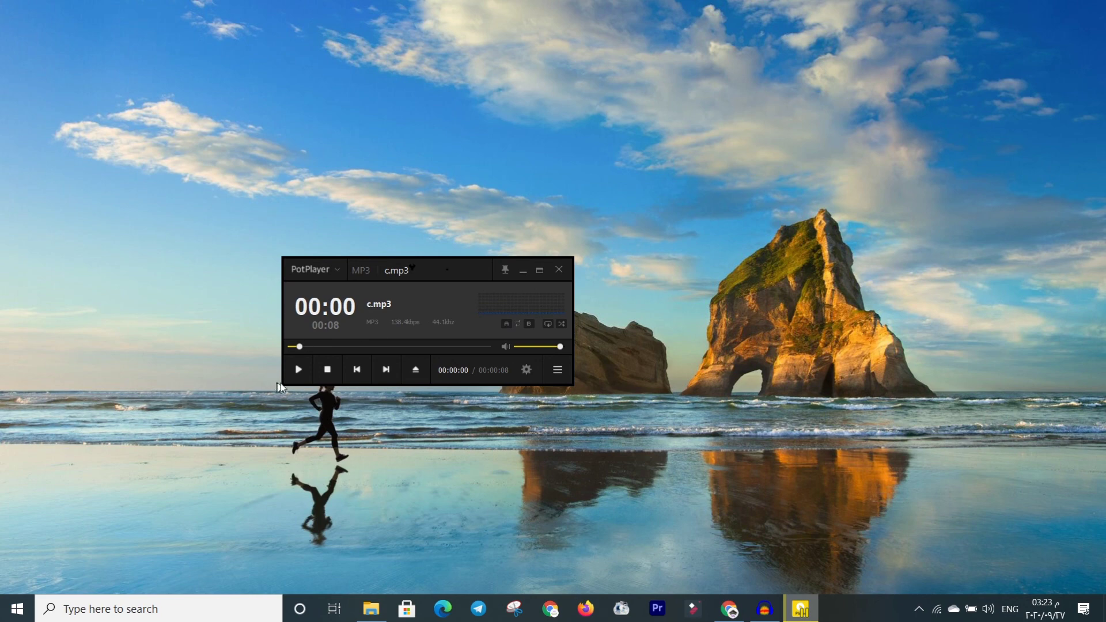
# Listen to the exported c.mp3 in PotPlayer and pause it near the end
pyautogui.click(302, 374)
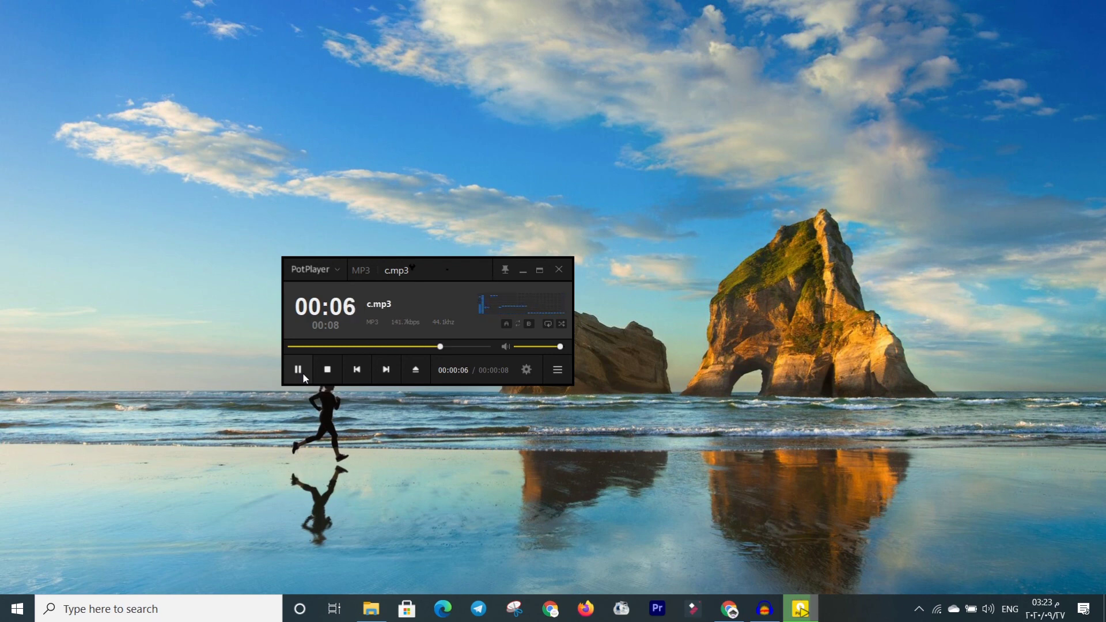
pyautogui.click(298, 369)
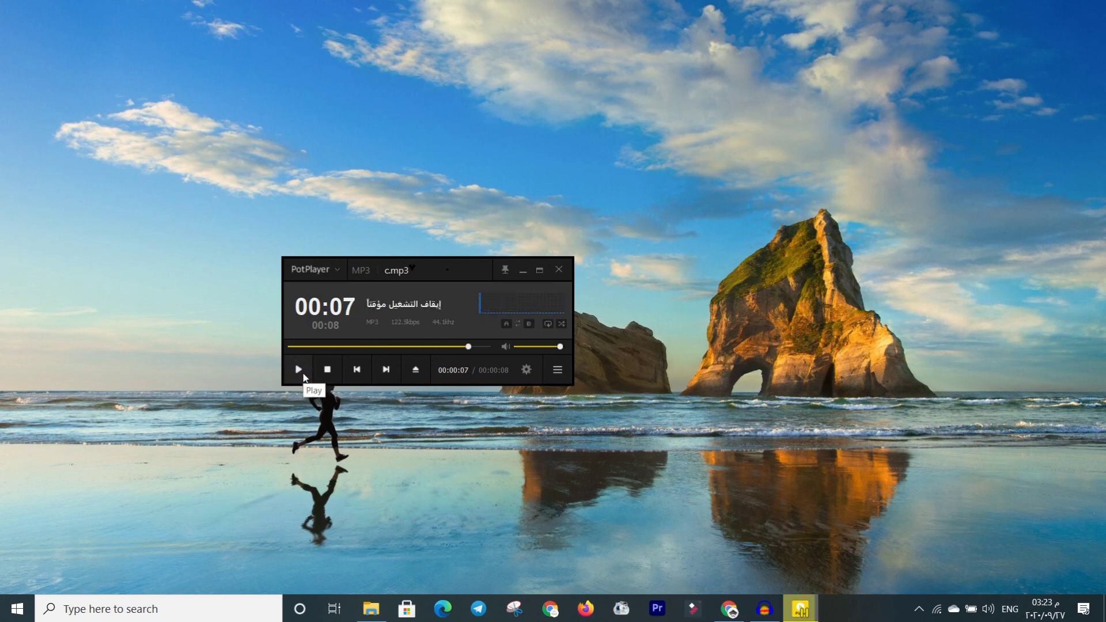